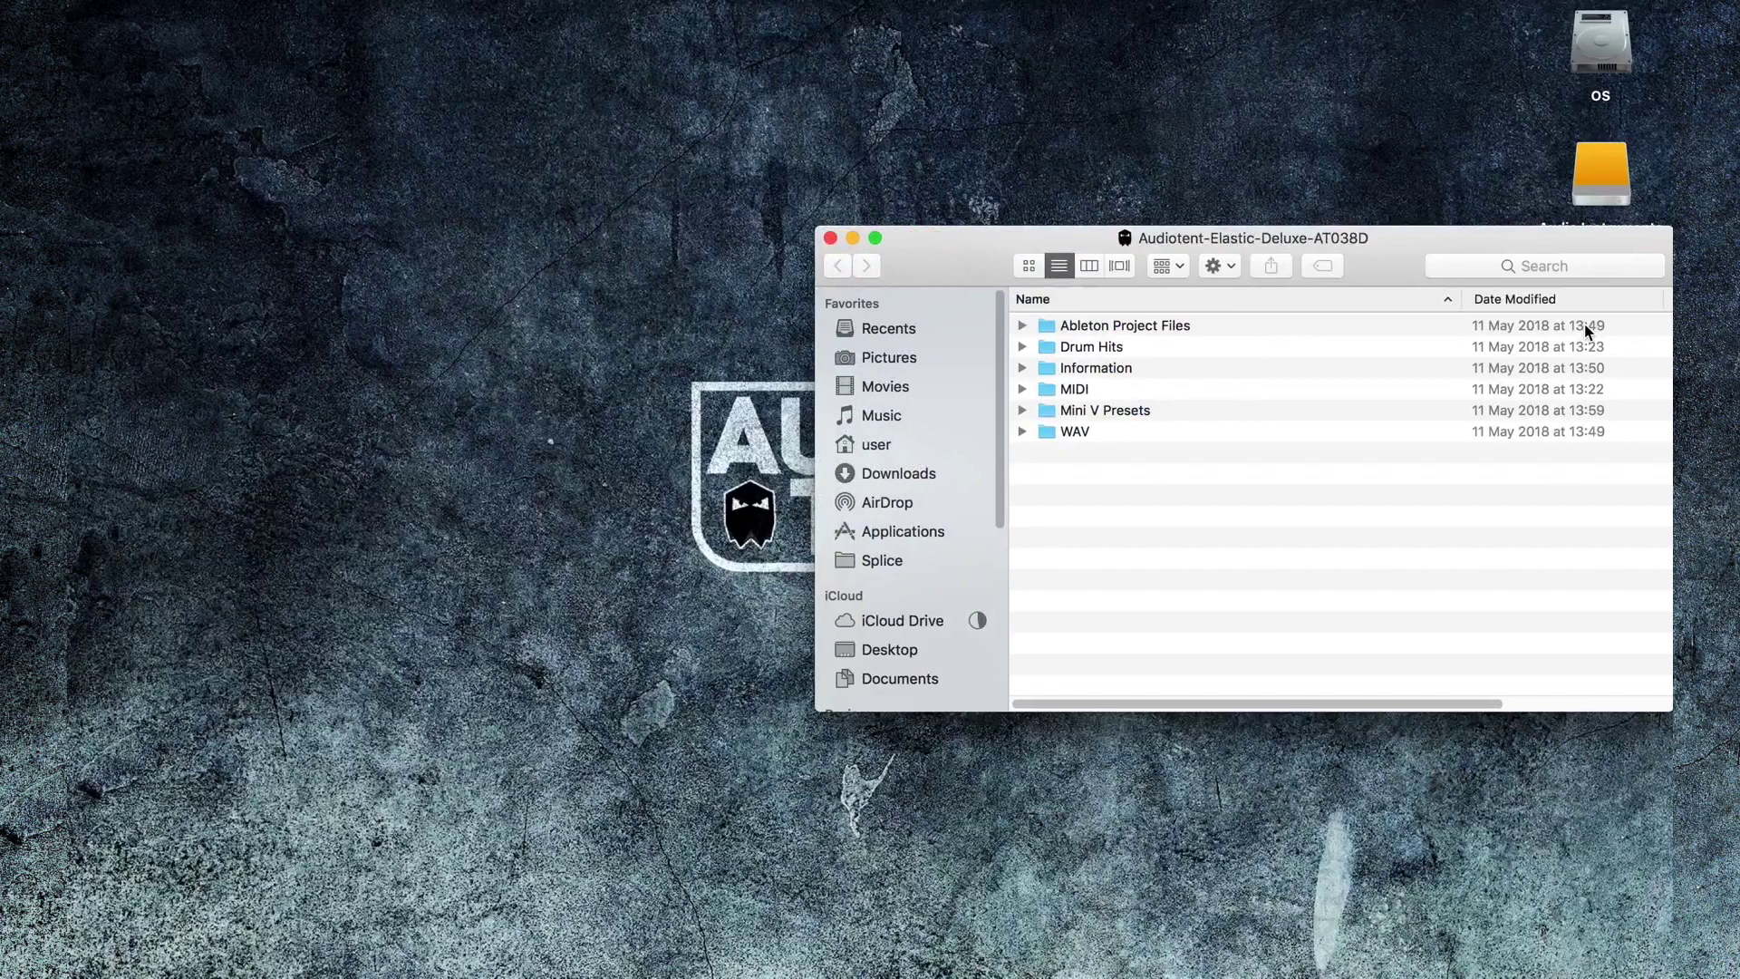
- Open the pack's Information folder and select the Elastic-How-To-Install-Mini-V-Presets.jpg guide
left_click(1166, 379)
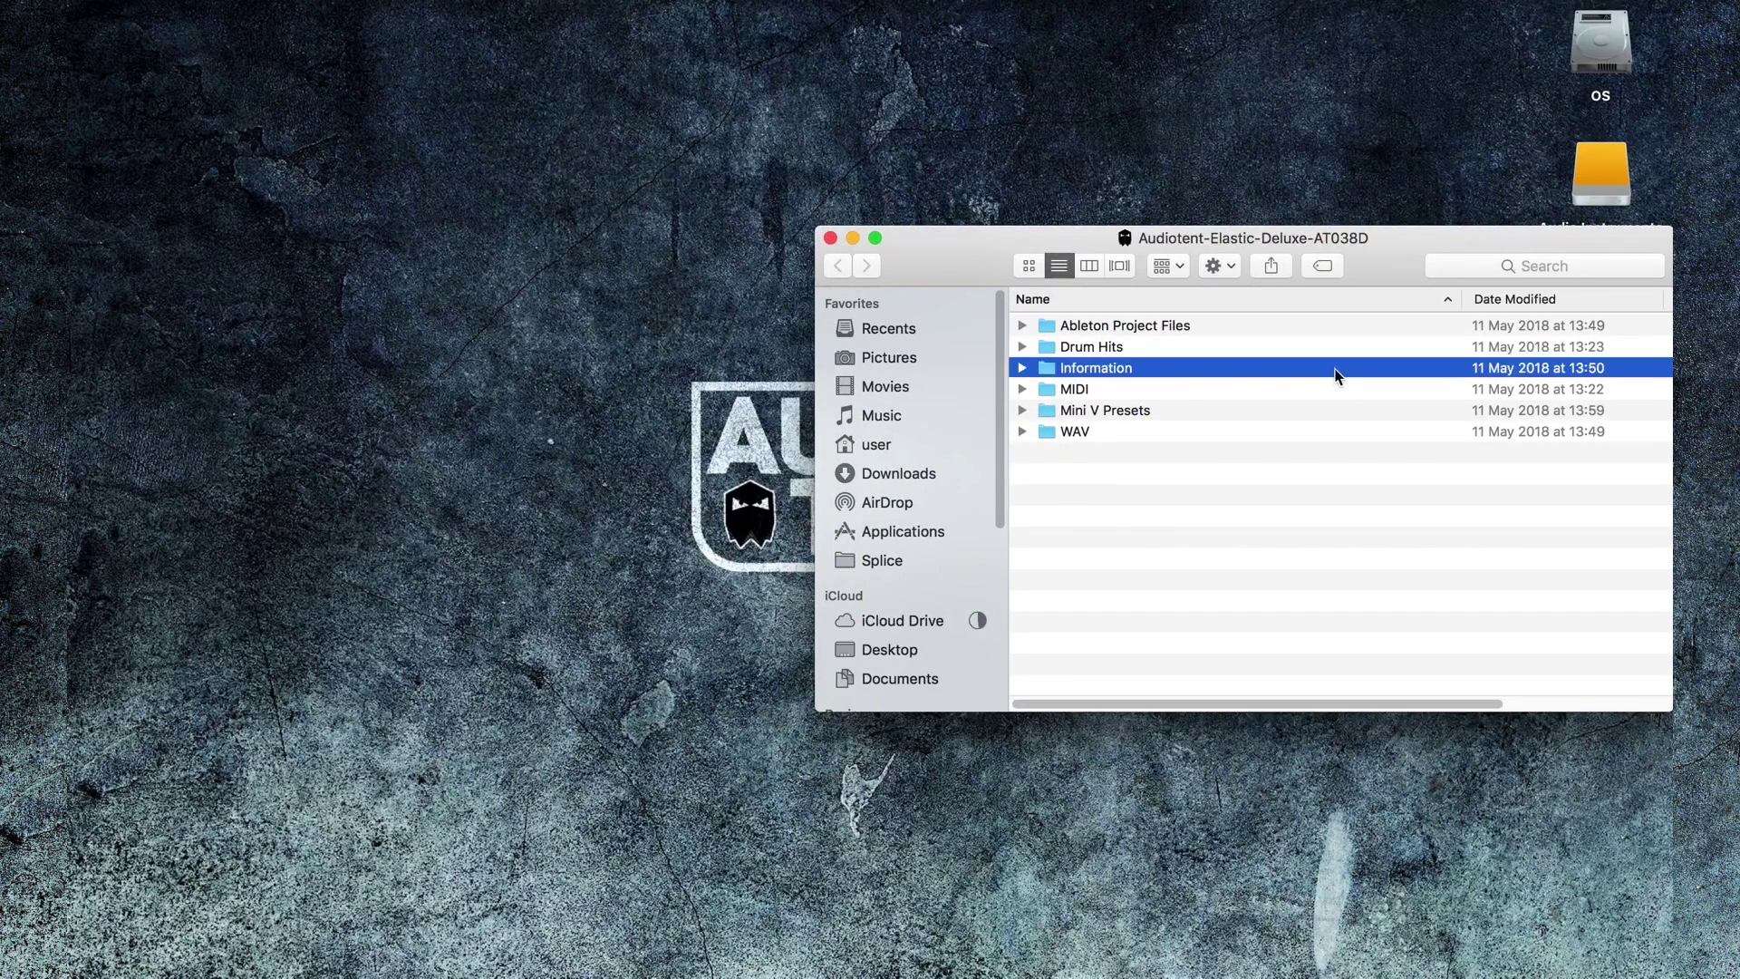
double_click(1336, 369)
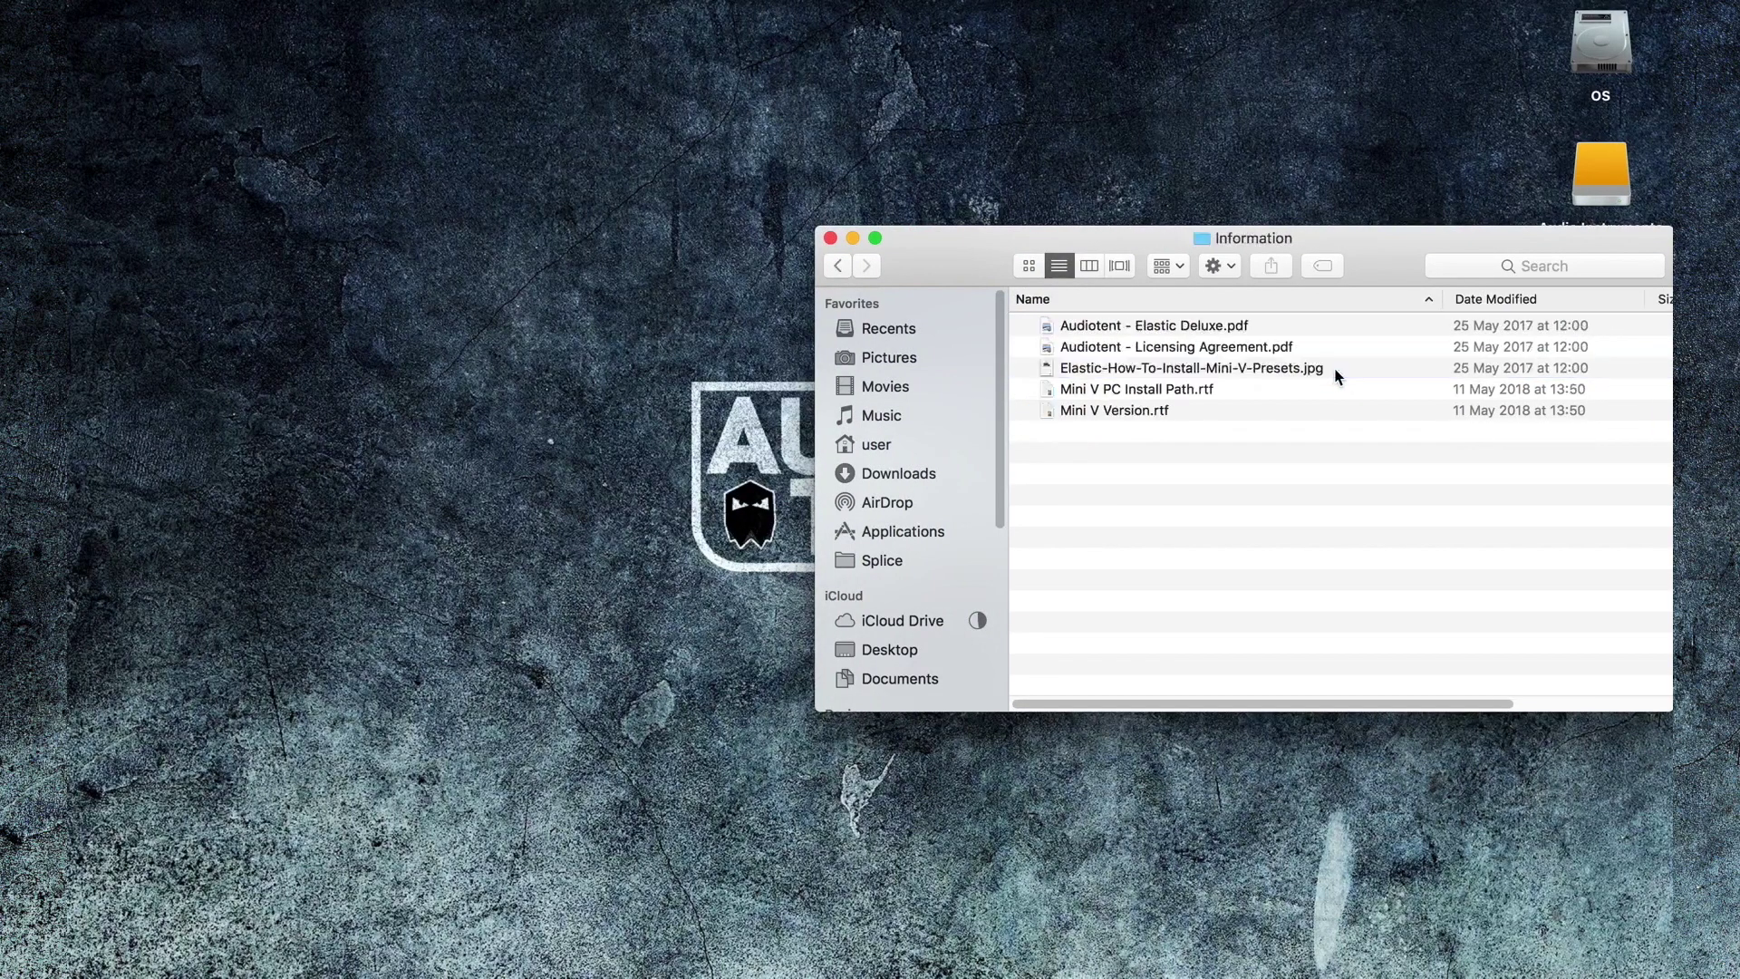
left_click(1327, 325)
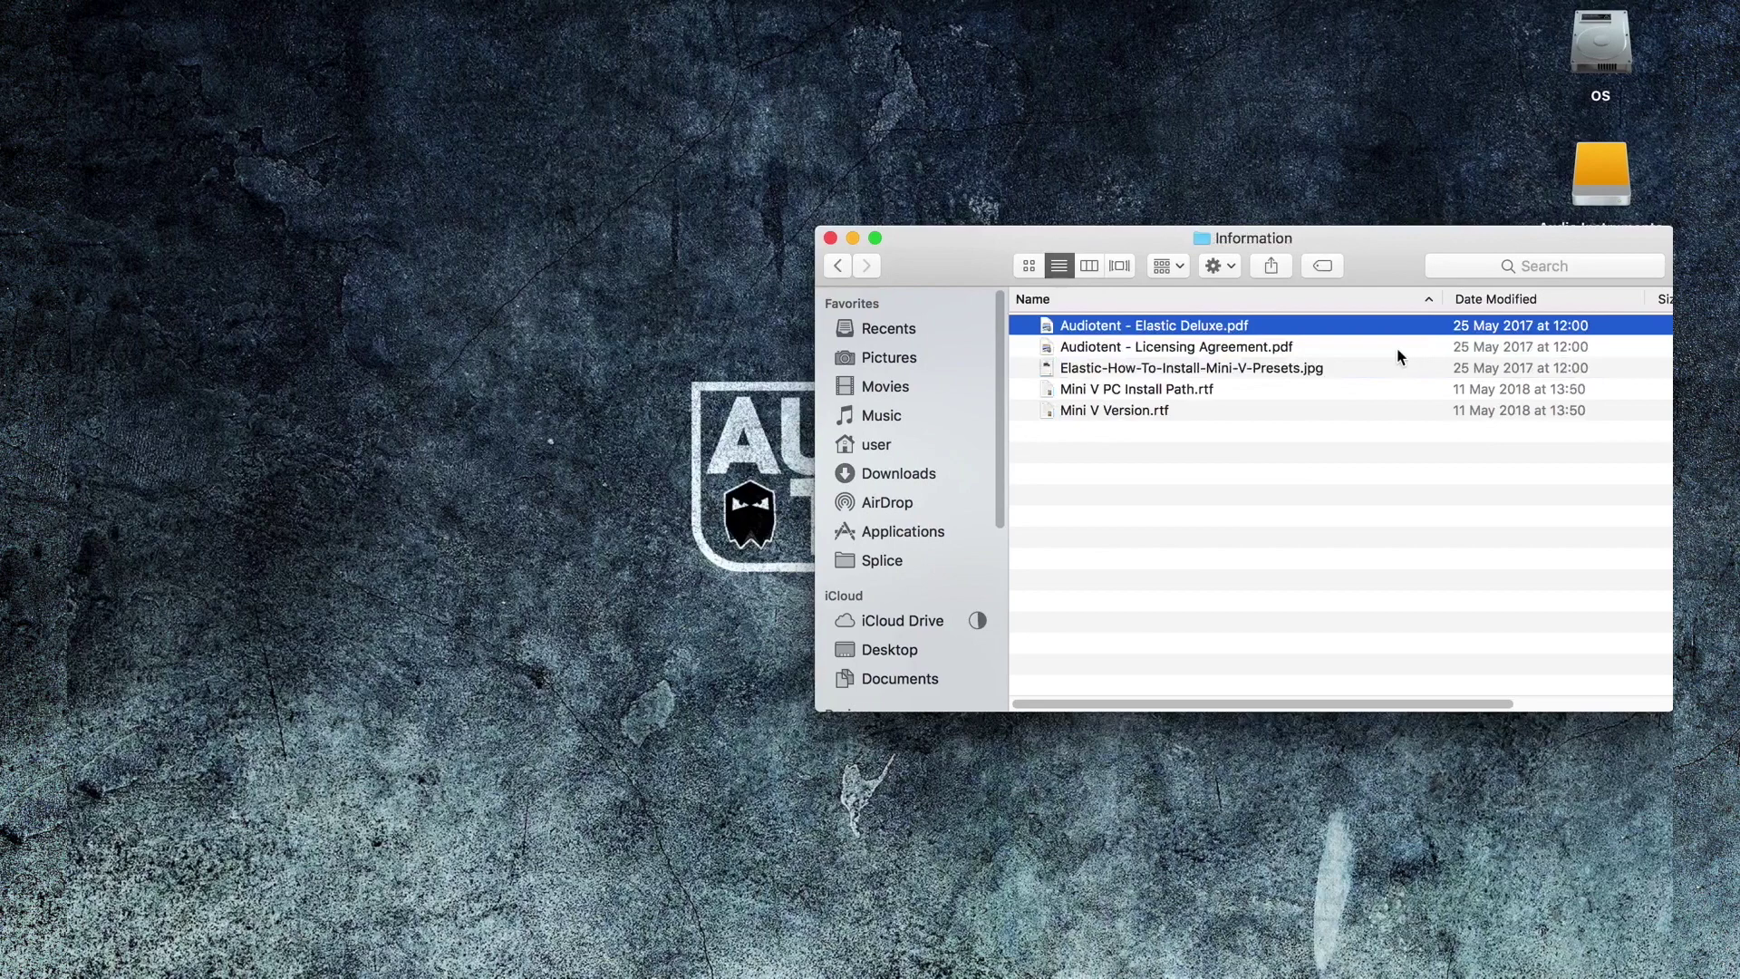
left_click(1398, 352)
left_click(1376, 375)
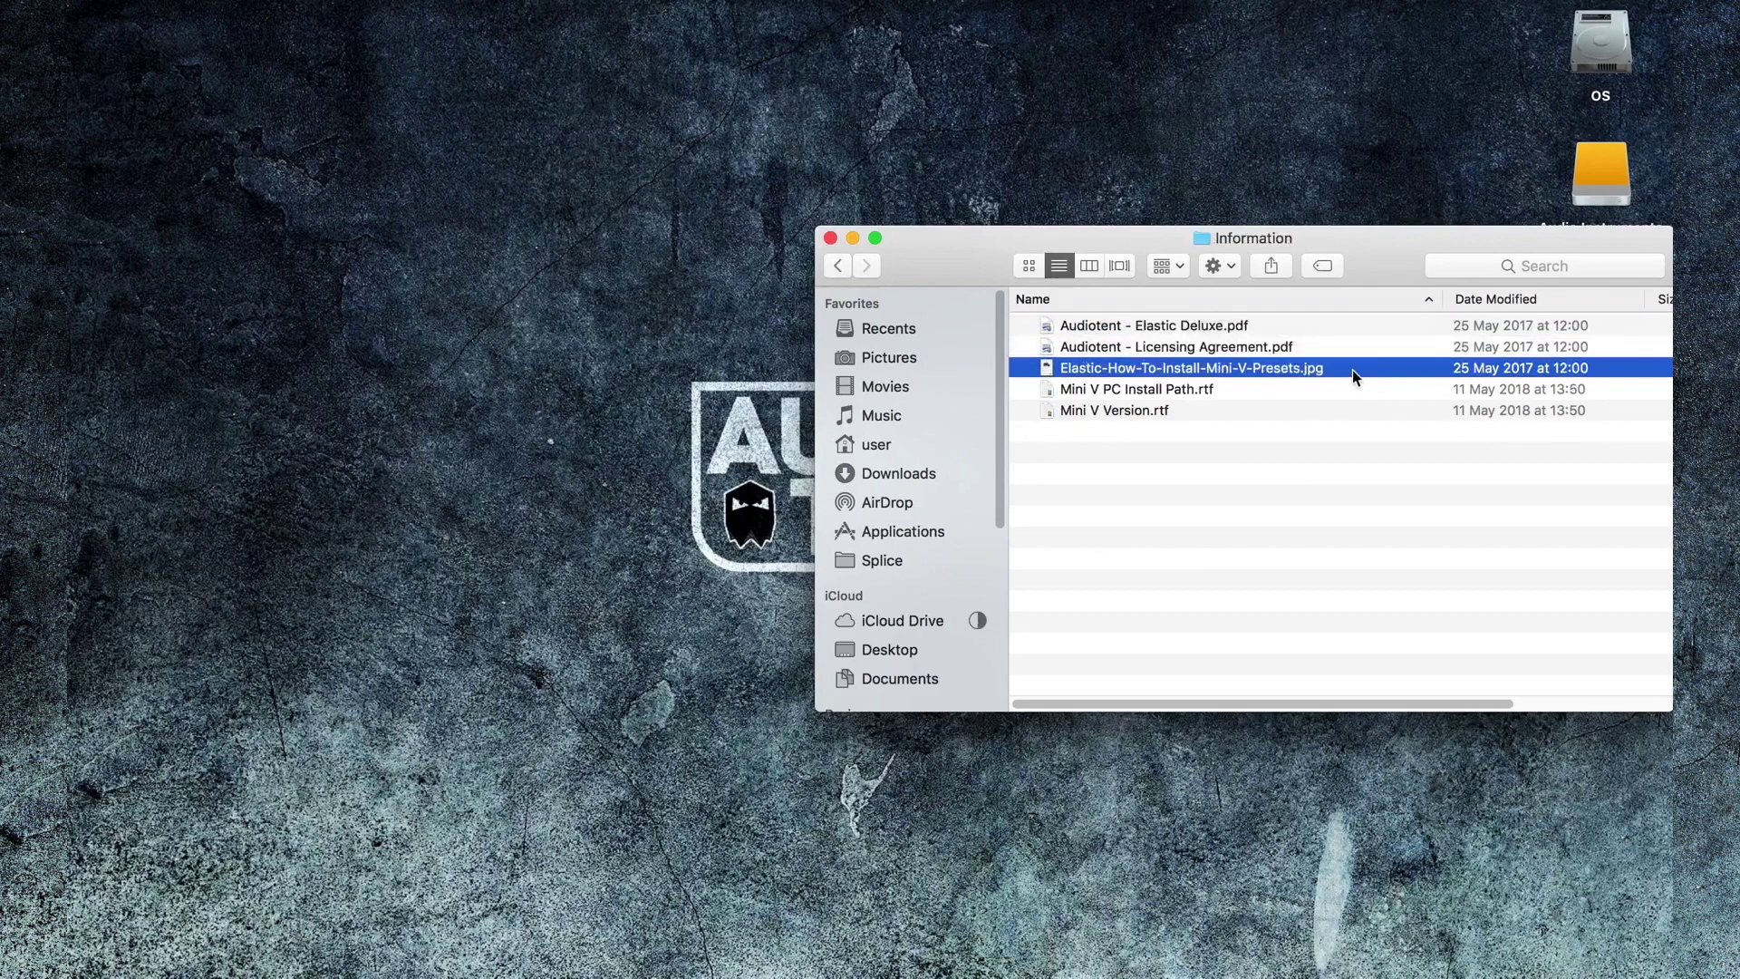
- View the Elastic install-guide image in Preview, then close it
double_click(1352, 370)
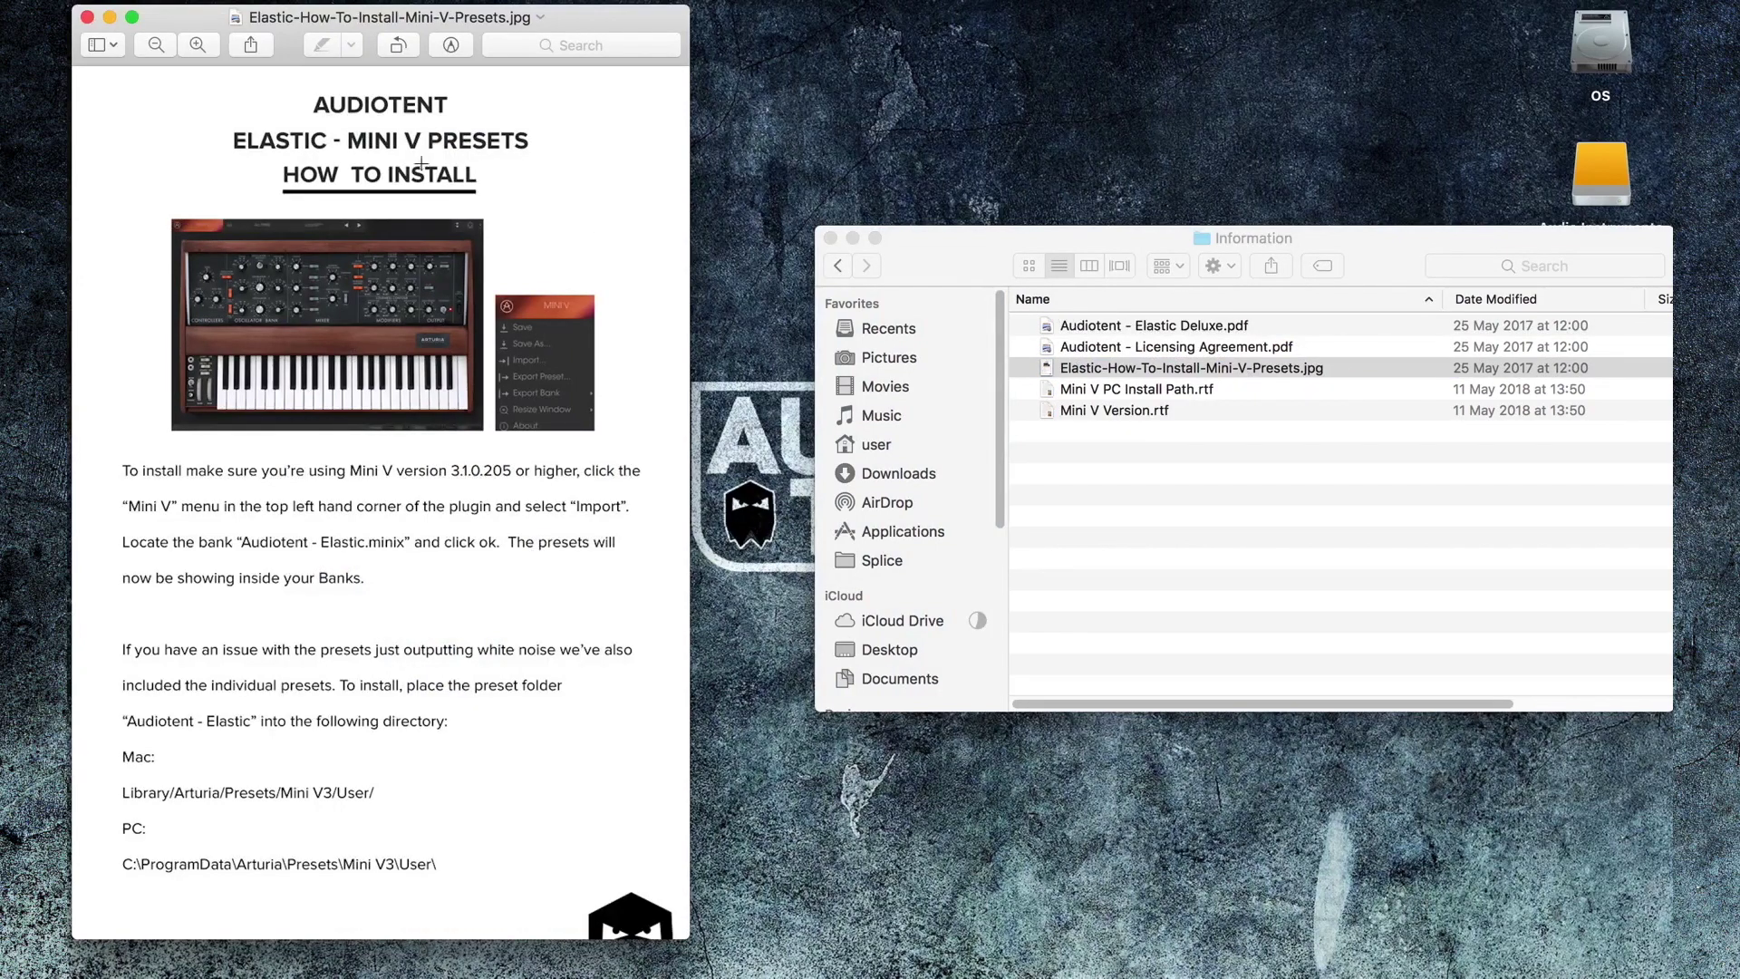
left_click(87, 18)
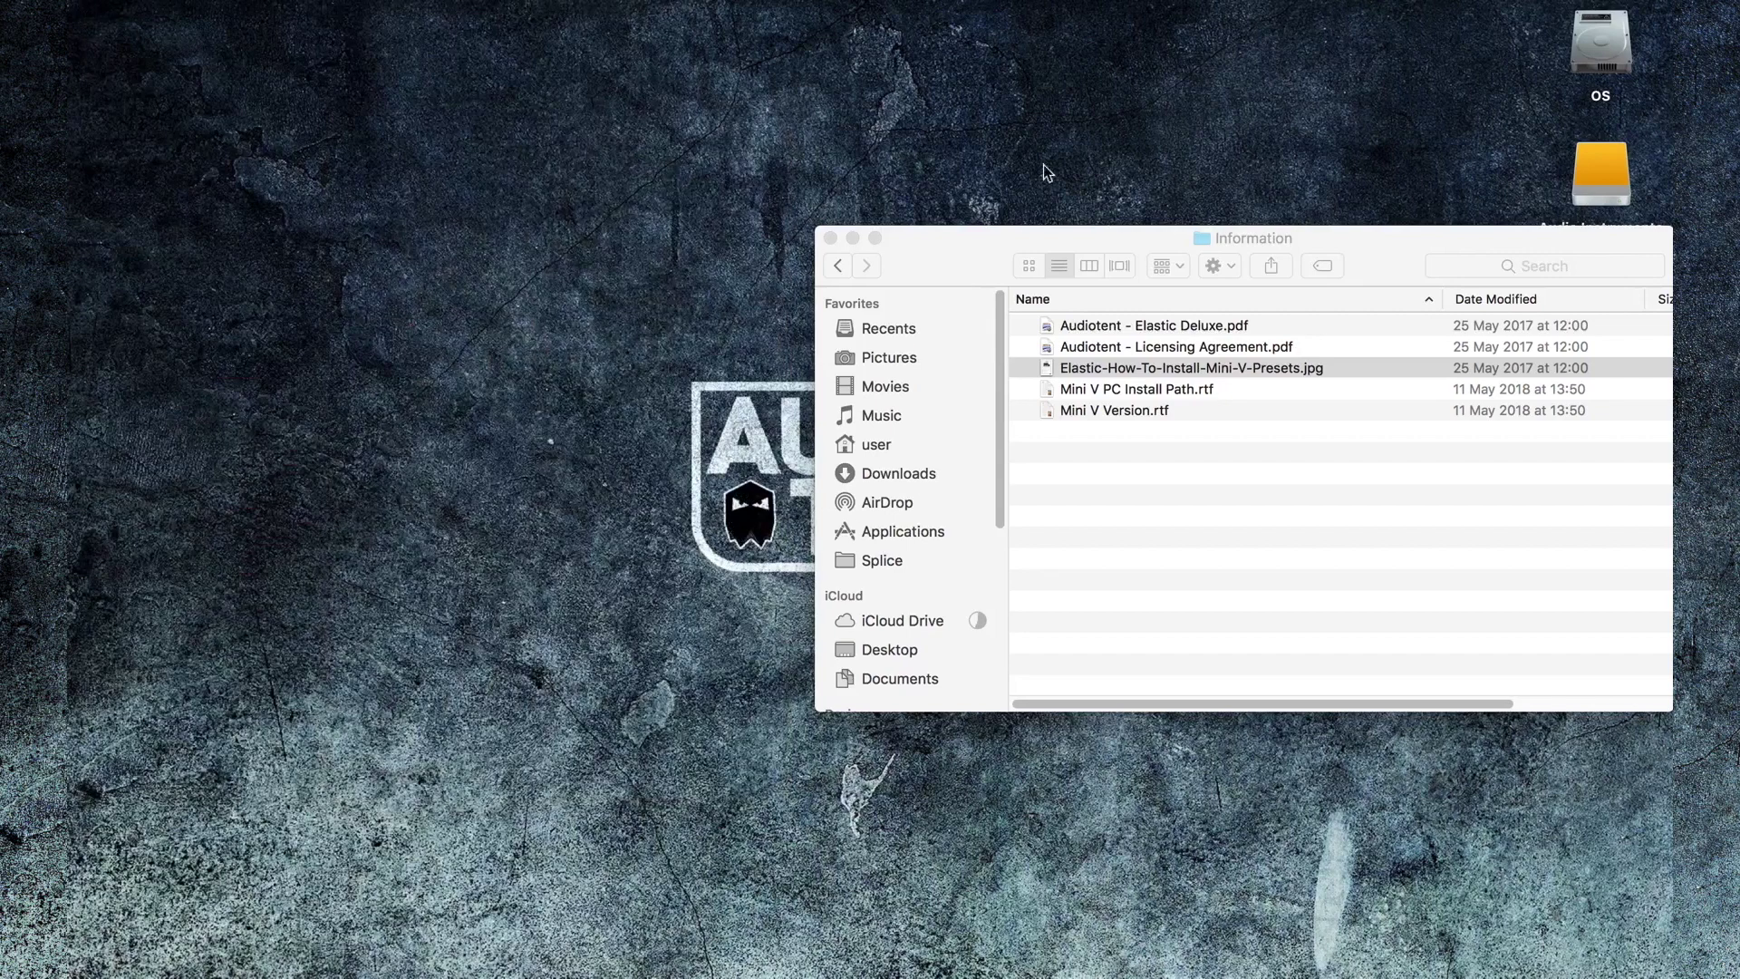
- Read the Mini V Version note requiring version 3.1.0.205 or higher, then close the Information folder
double_click(1133, 412)
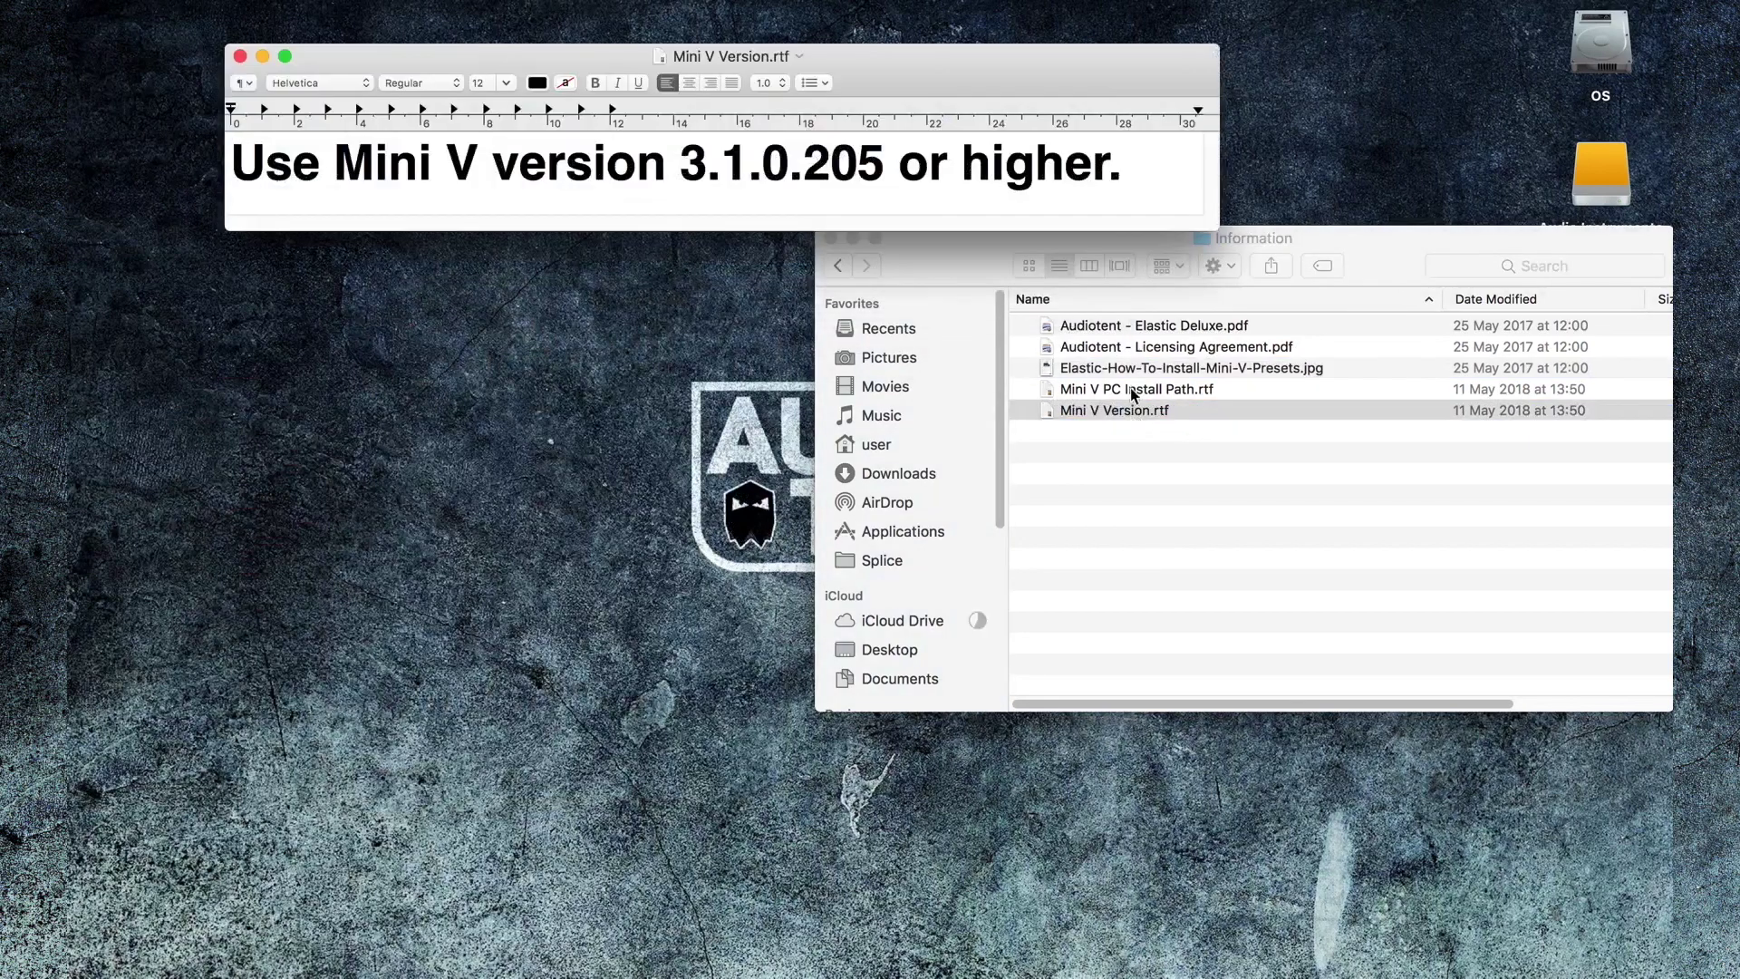
left_click_drag(902, 65, 1022, 58)
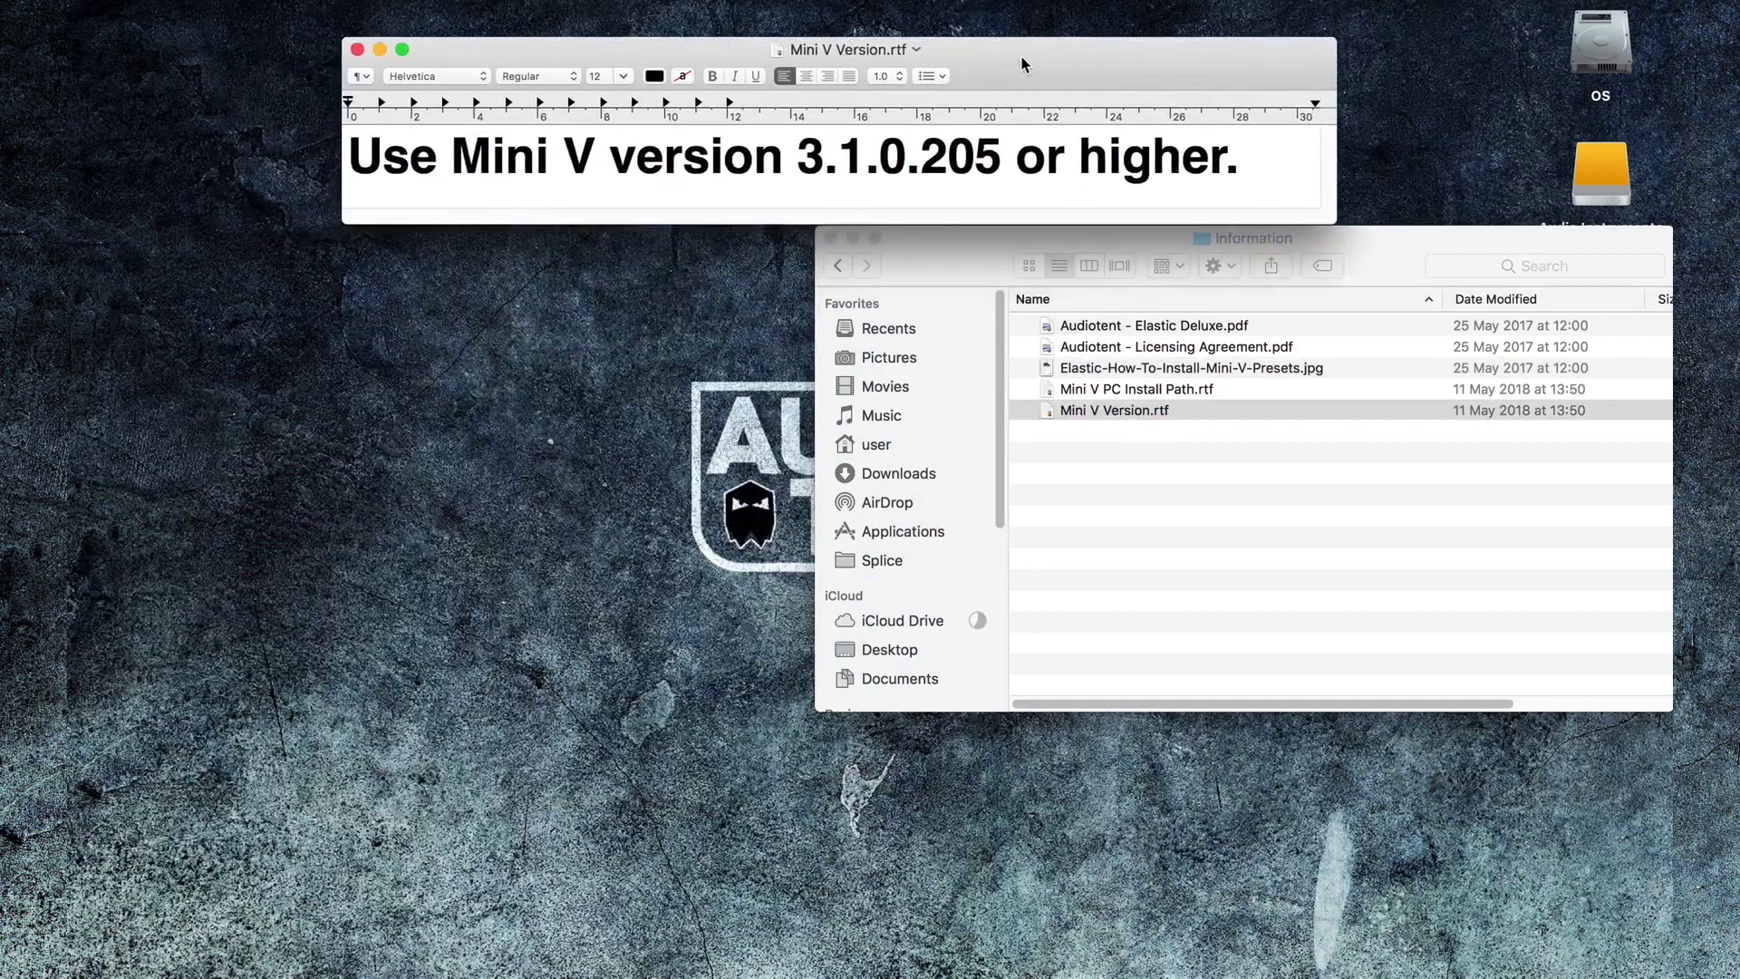
left_click(832, 236)
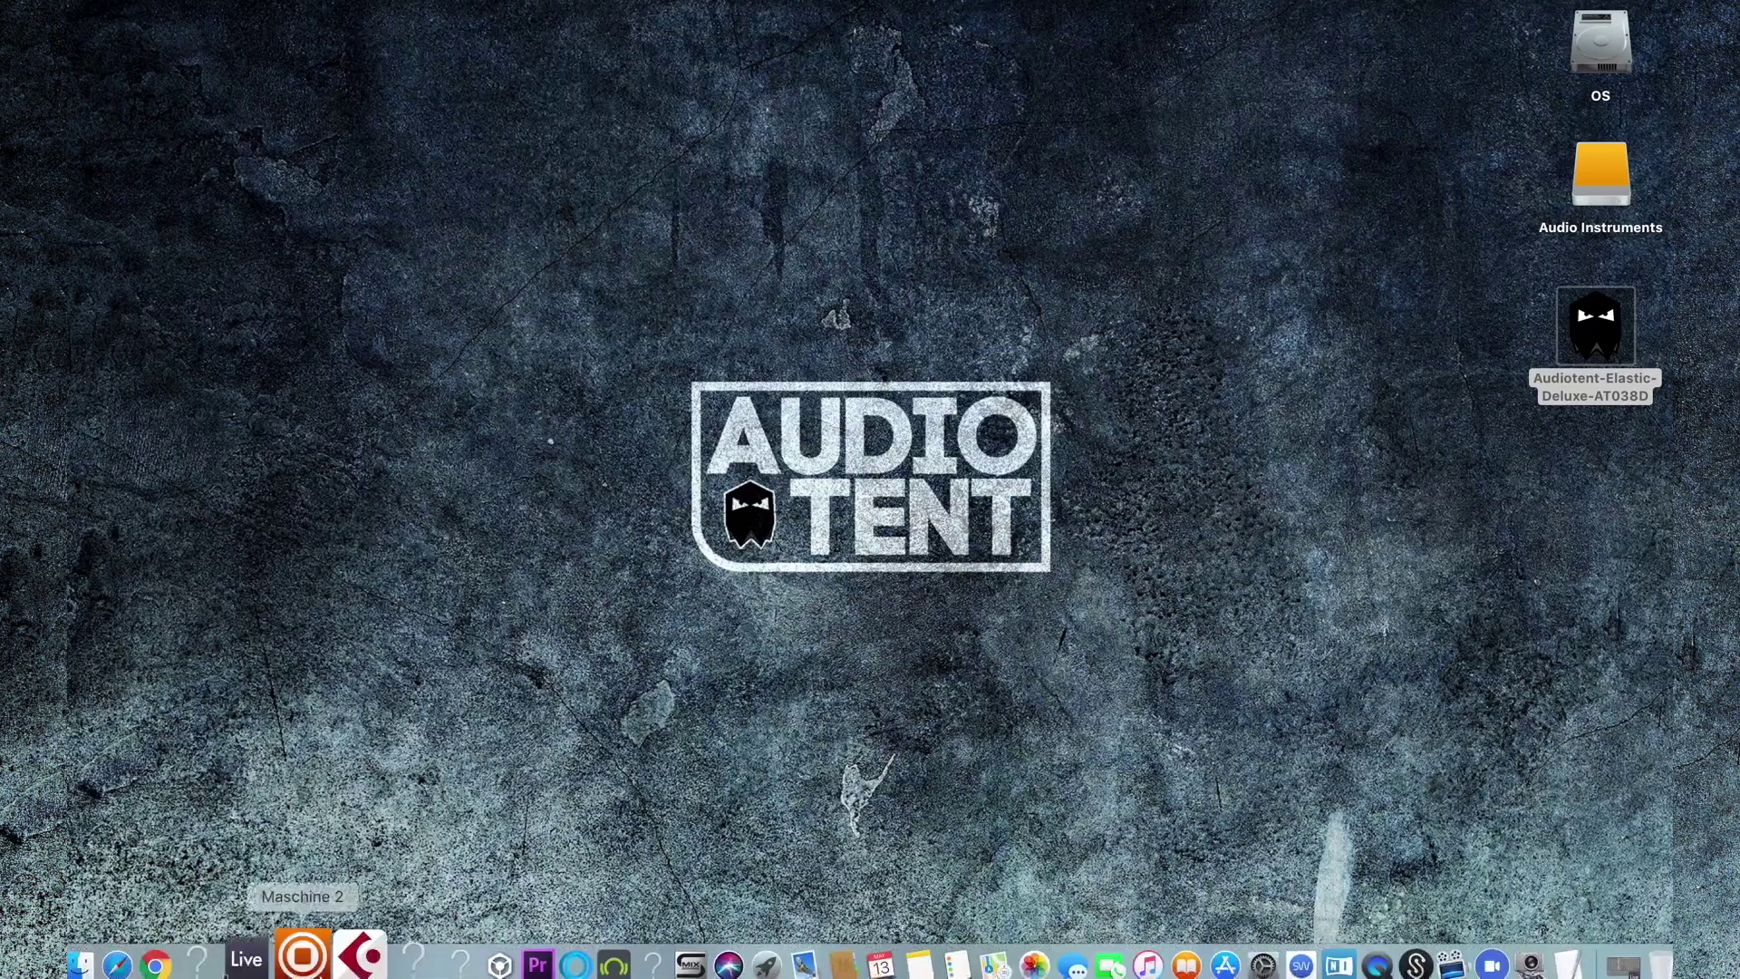
- Launch Ableton Live and search its browser for 'mini' to select the Mini V3 plug-in
left_click(273, 960)
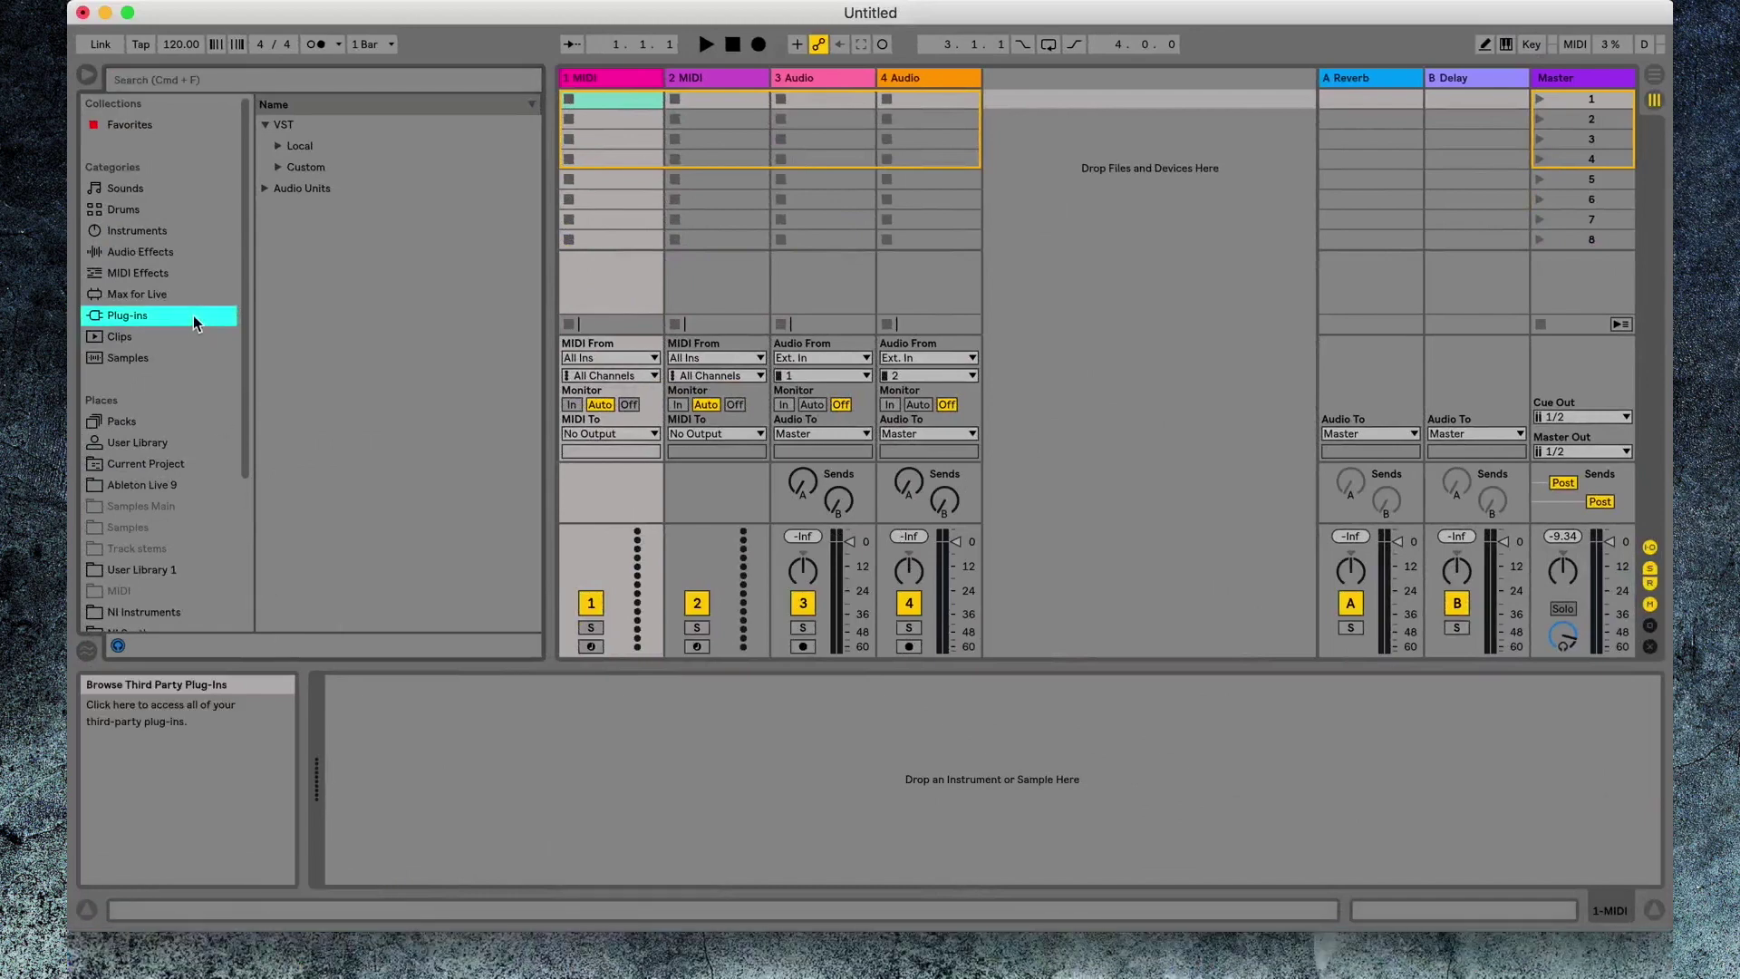
left_click(225, 82)
type("mini v")
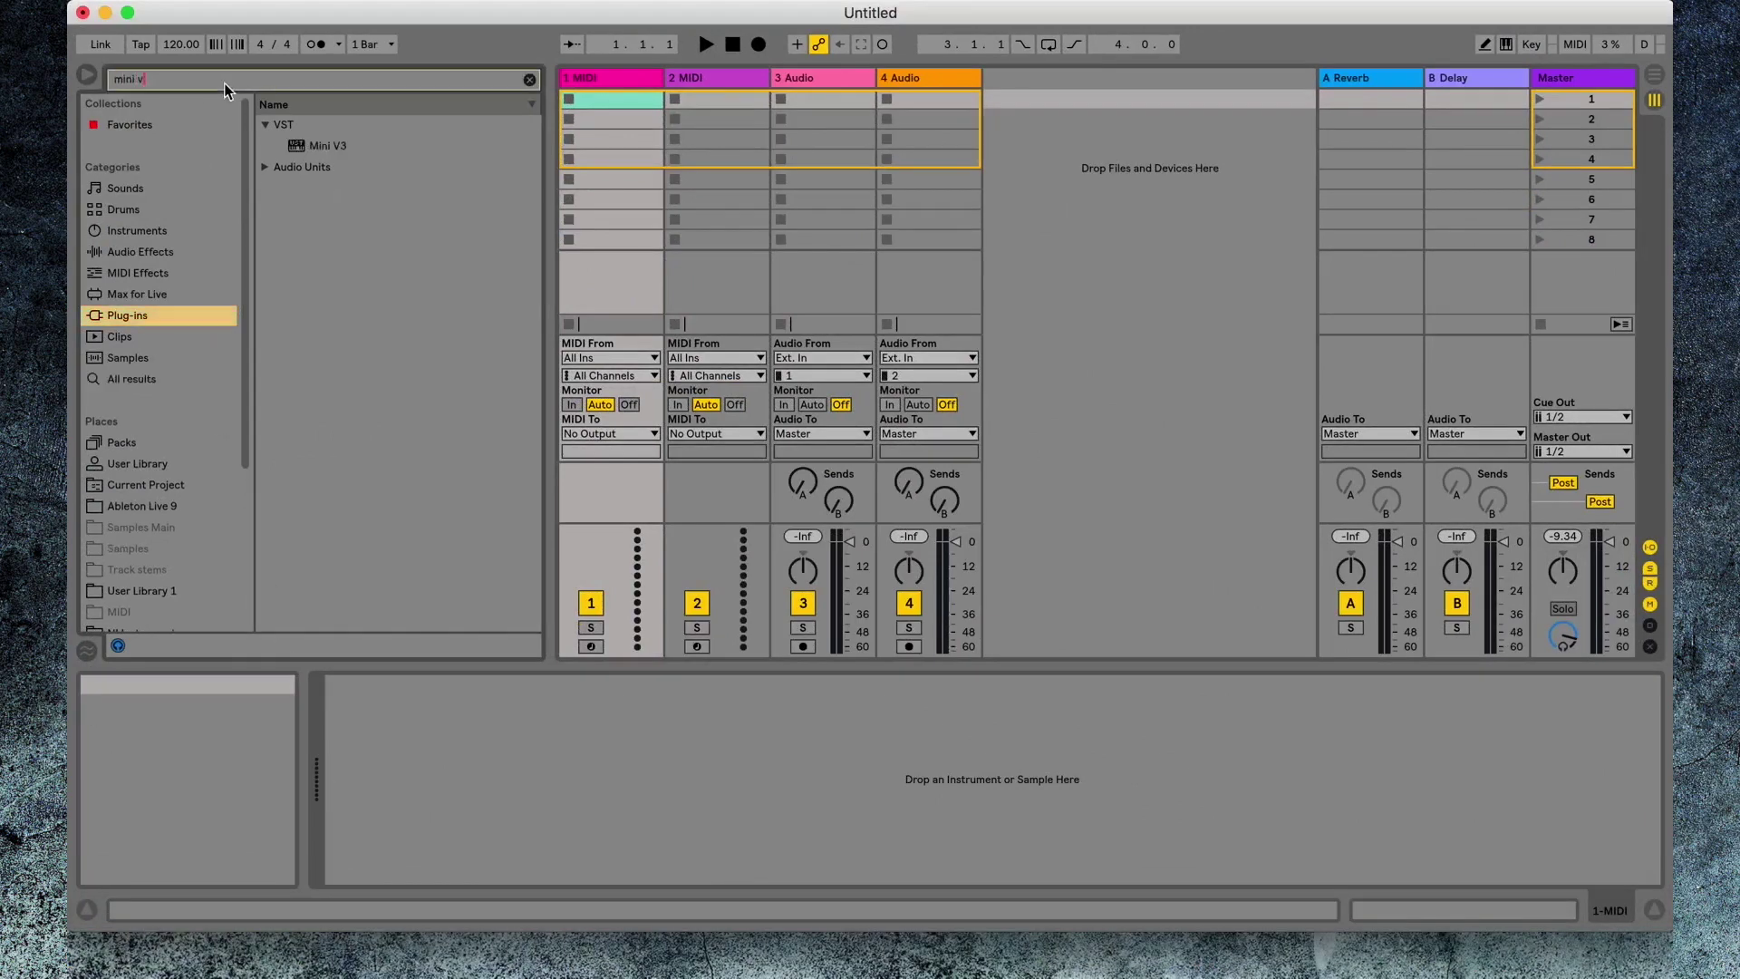
key("Down")
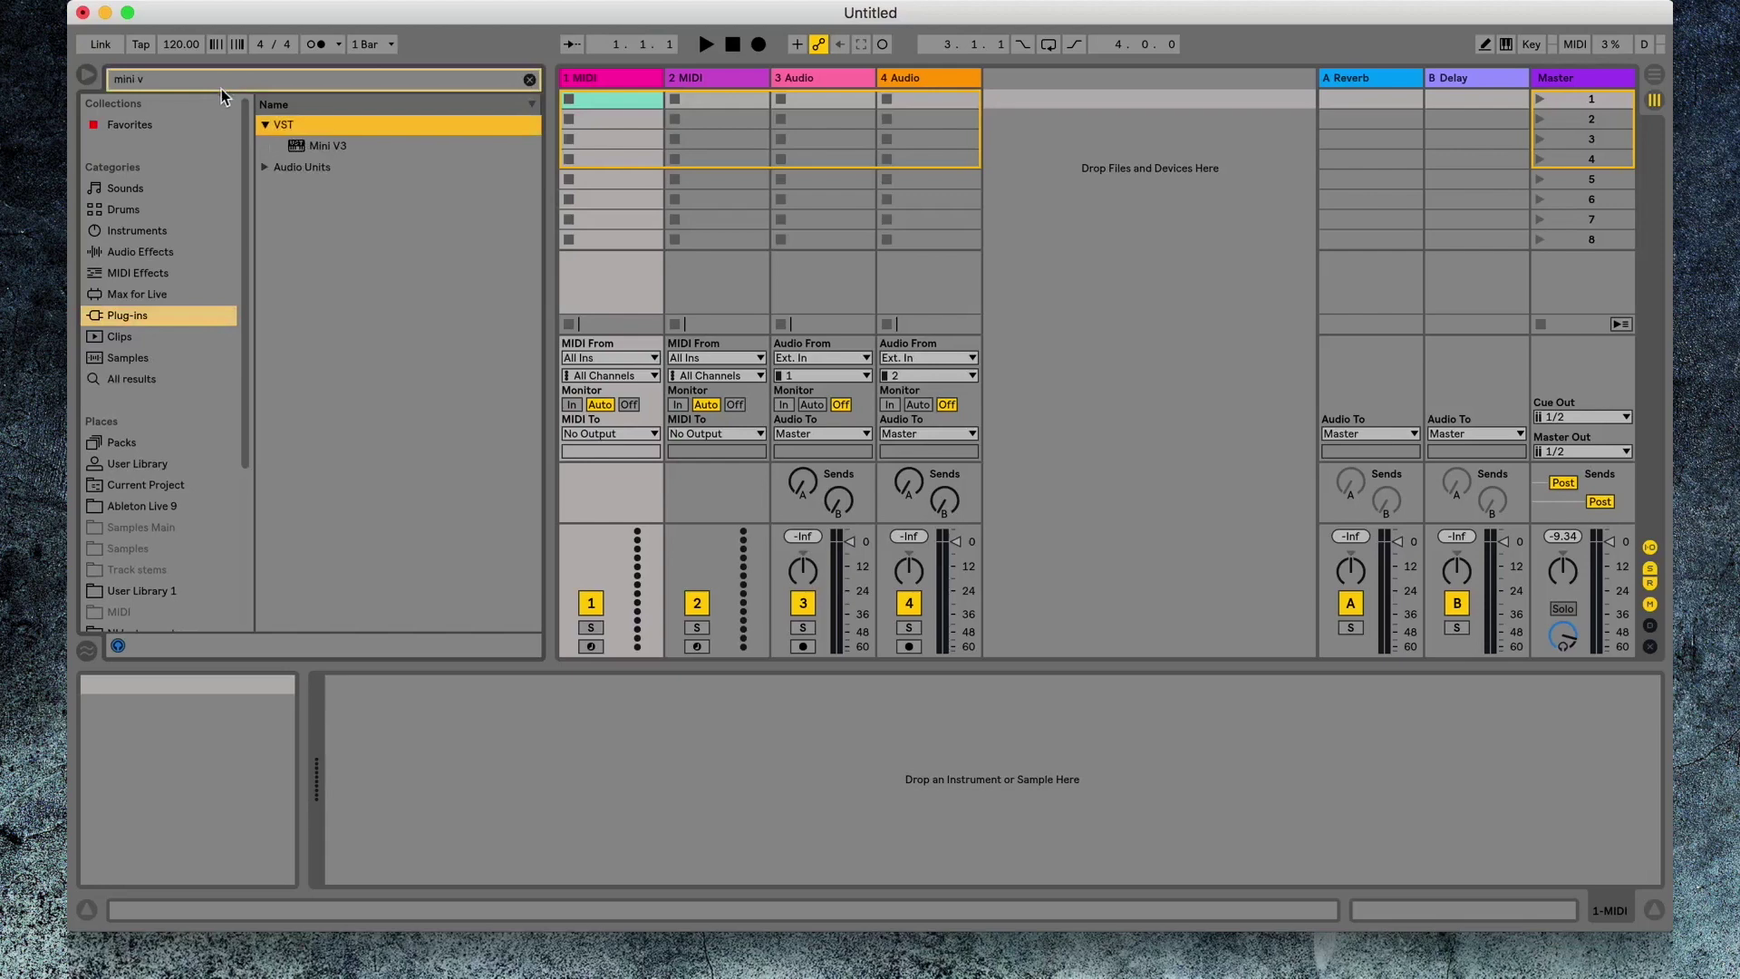
left_click(380, 145)
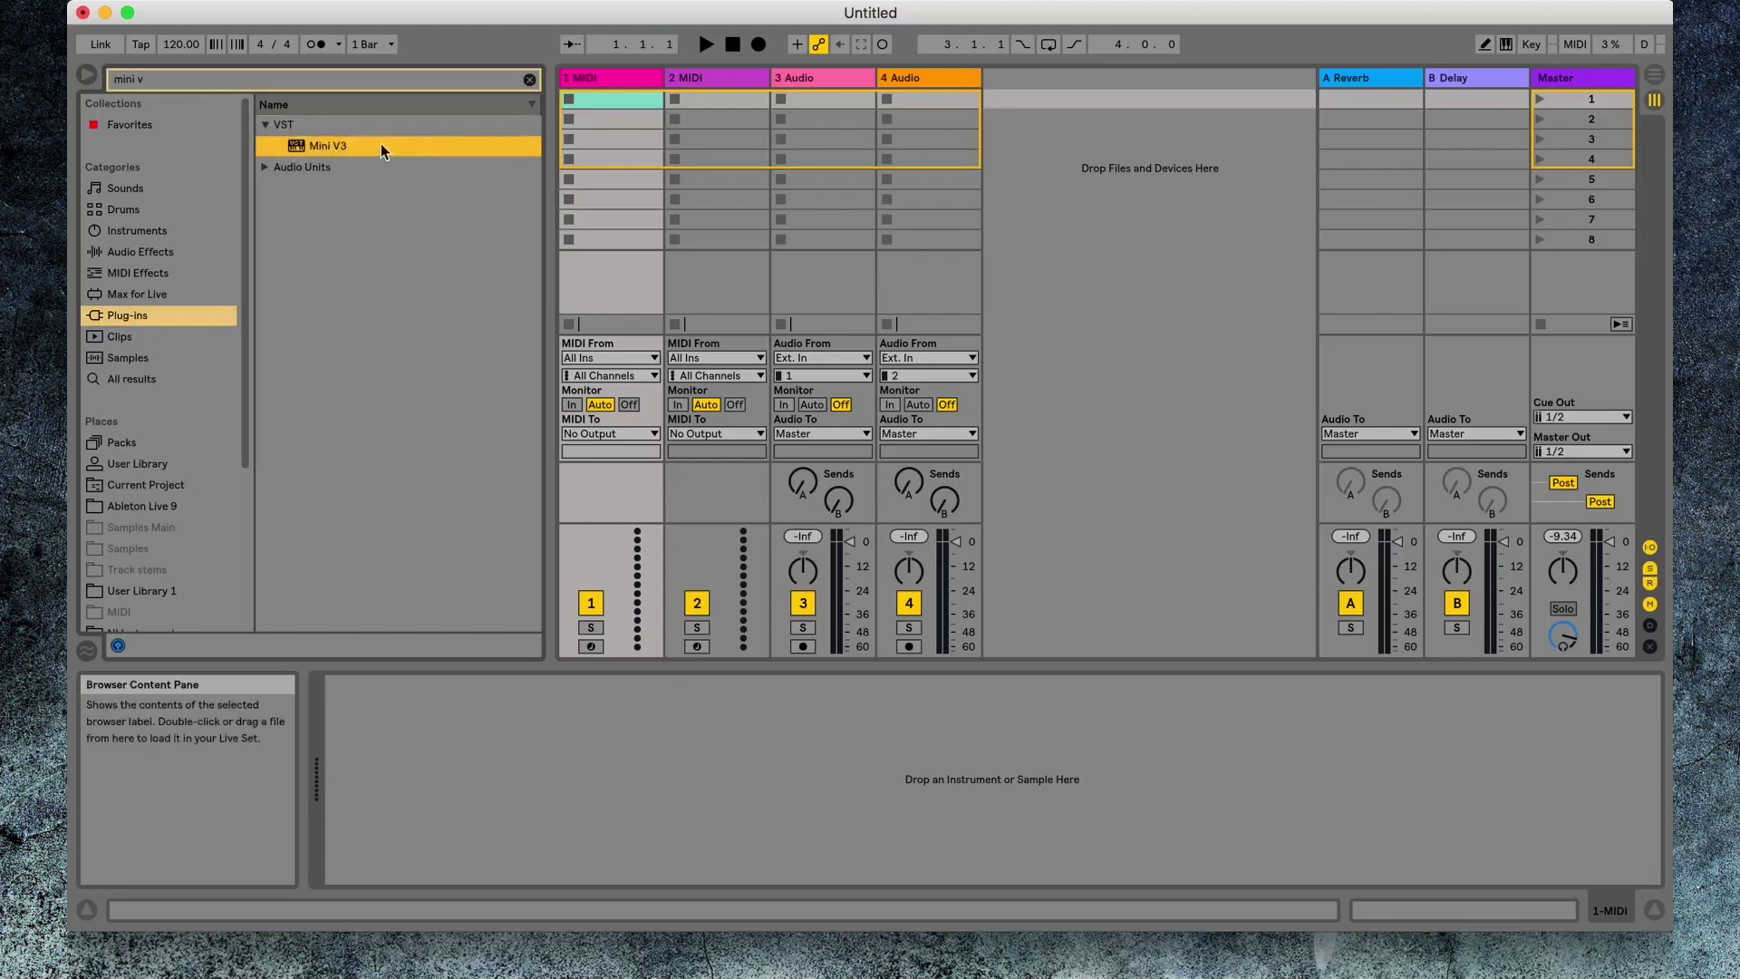
- Load Mini V3 onto the MIDI track and start a preset bank import from its menu
double_click(441, 147)
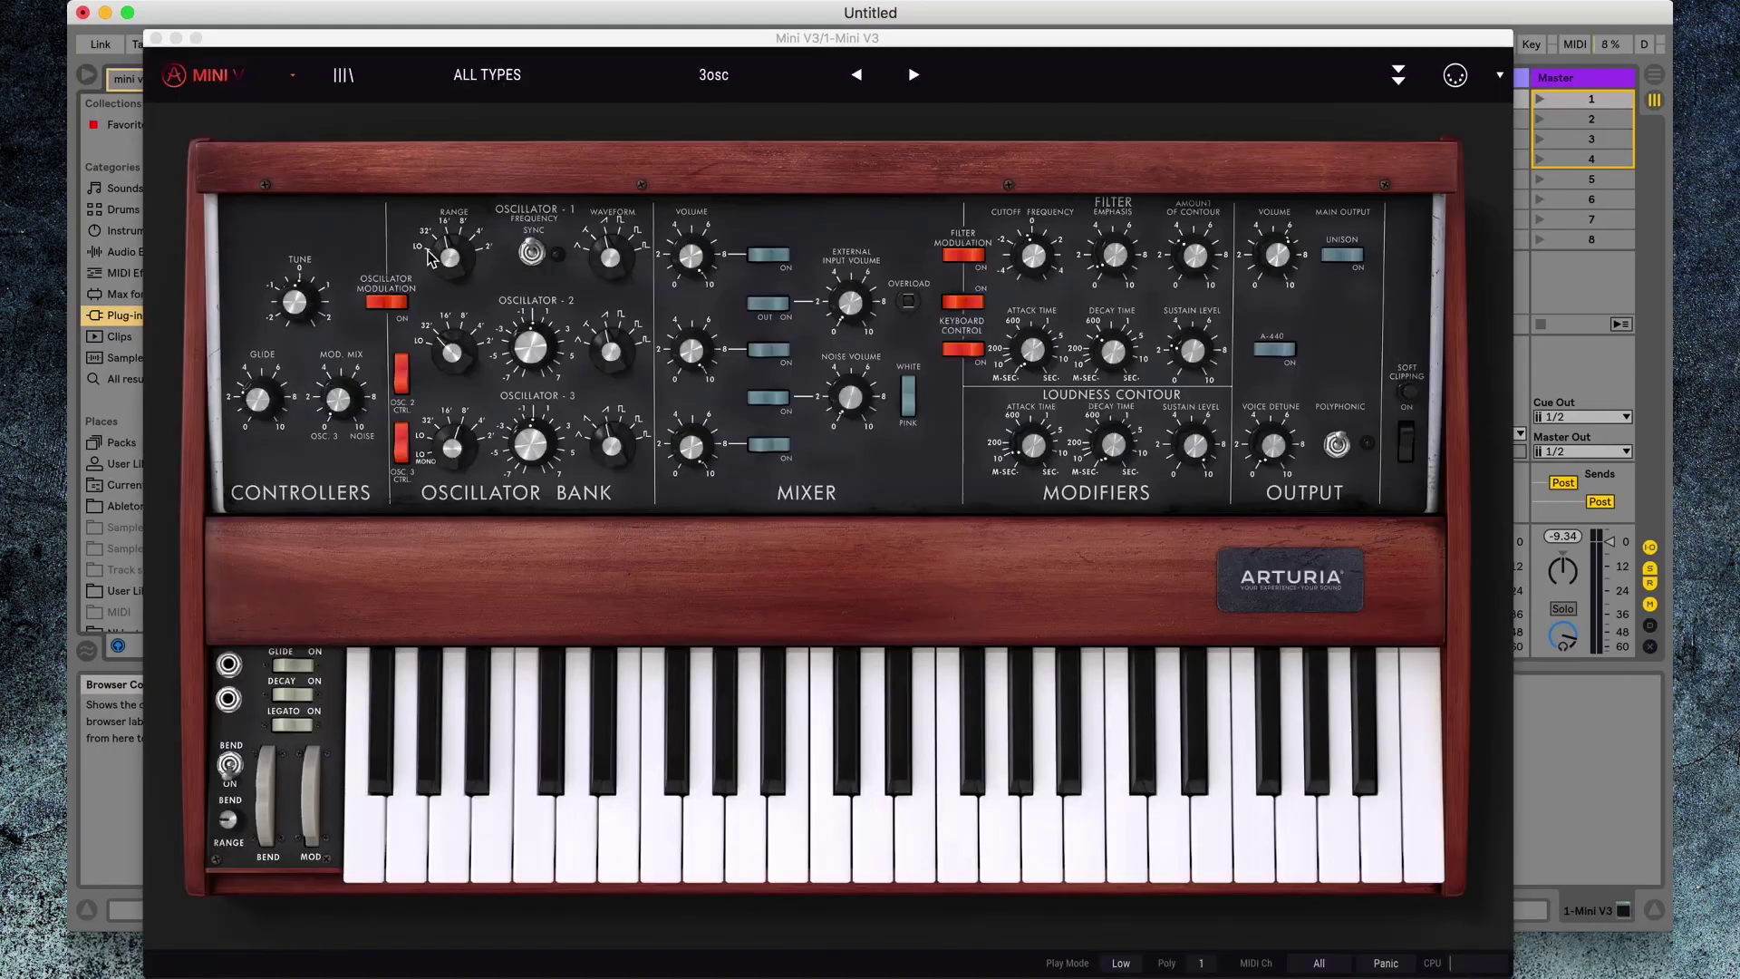
left_click(217, 78)
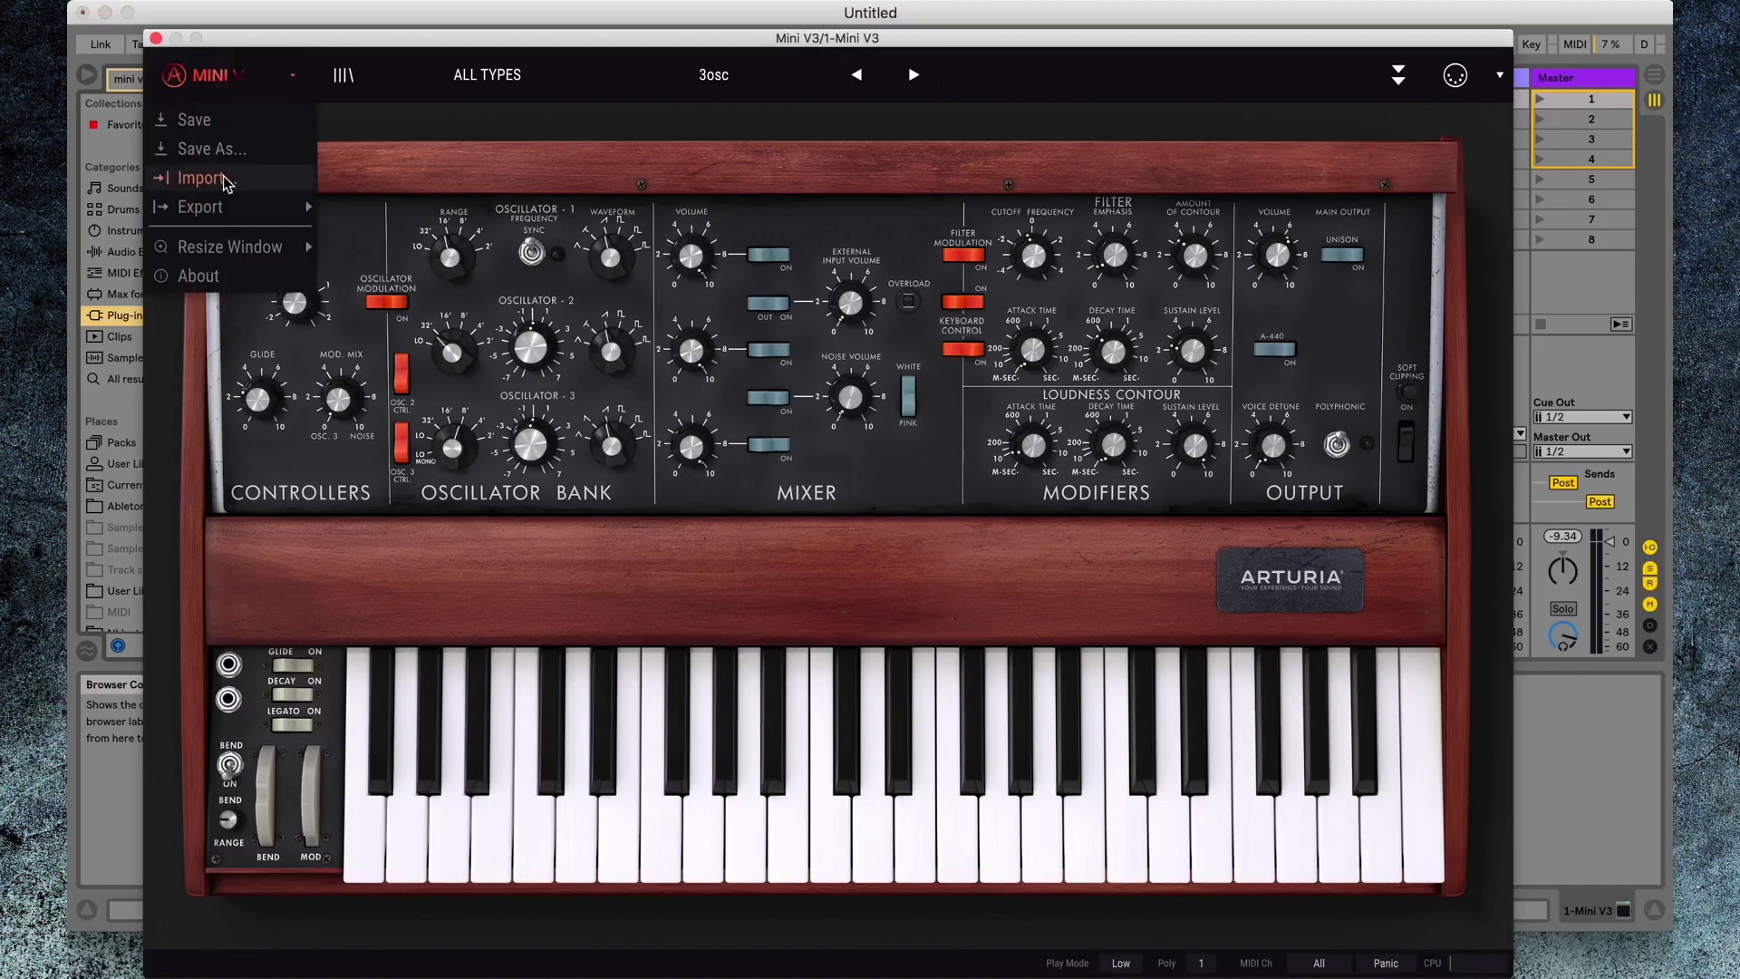
left_click(257, 181)
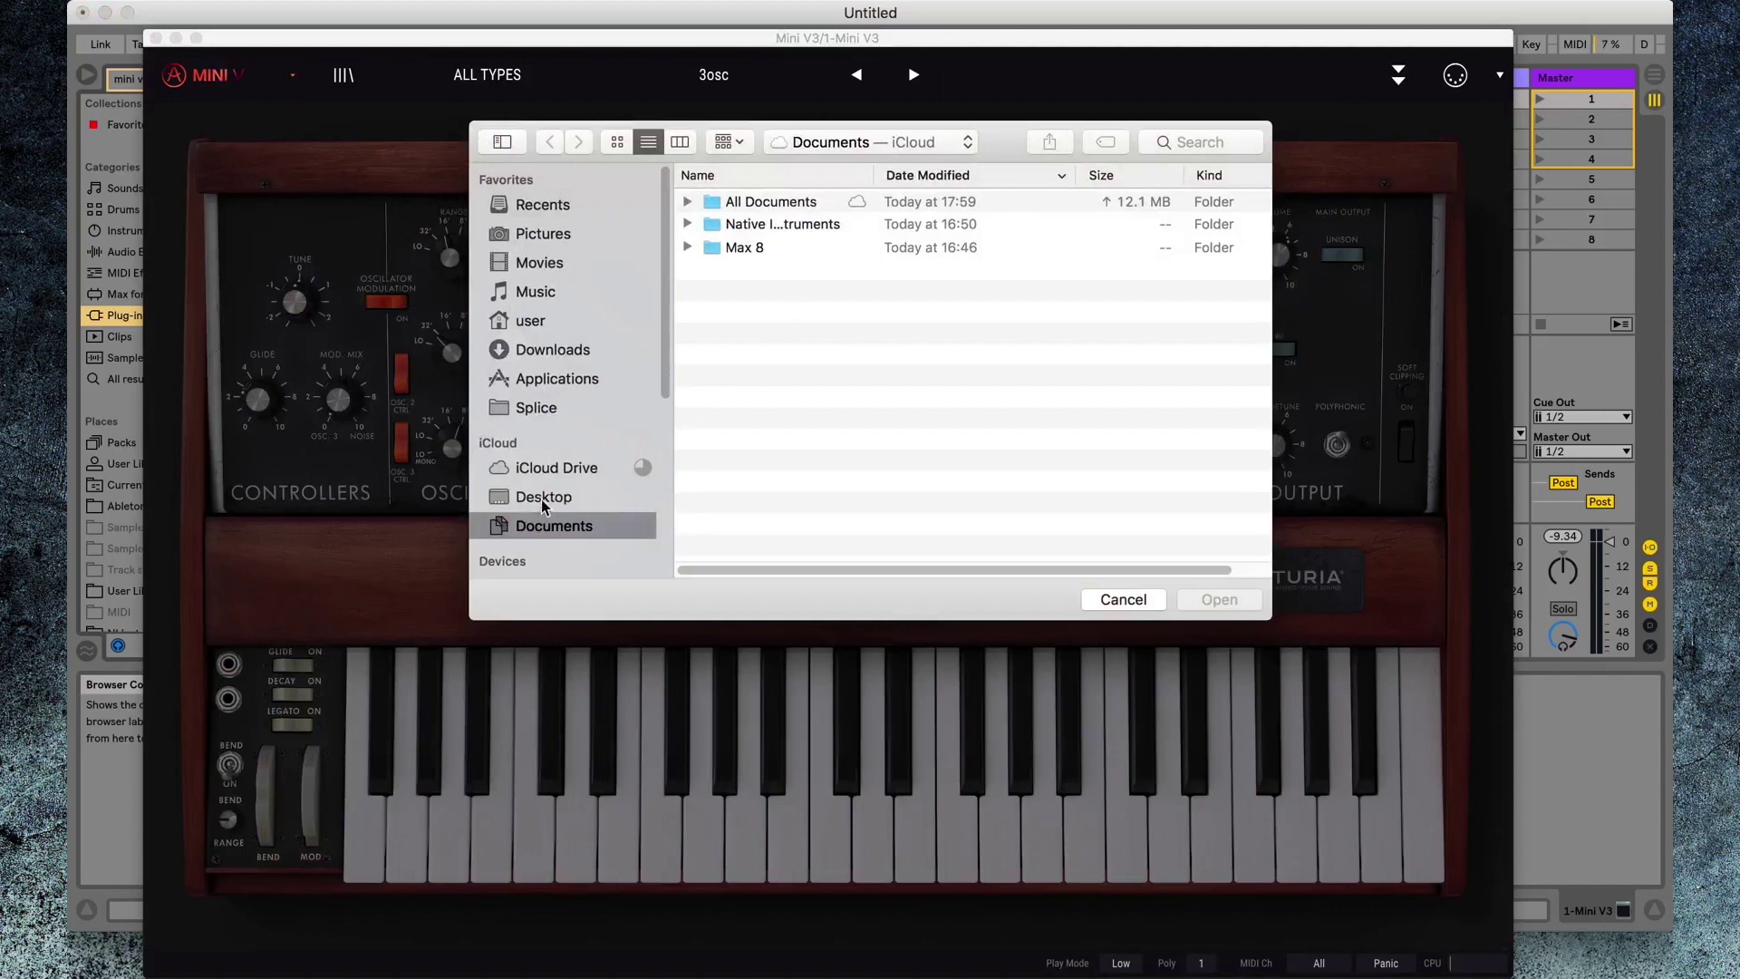
- Import the Elastic .minix bank from the Desktop pack's Mini V Presets folder
left_click(545, 501)
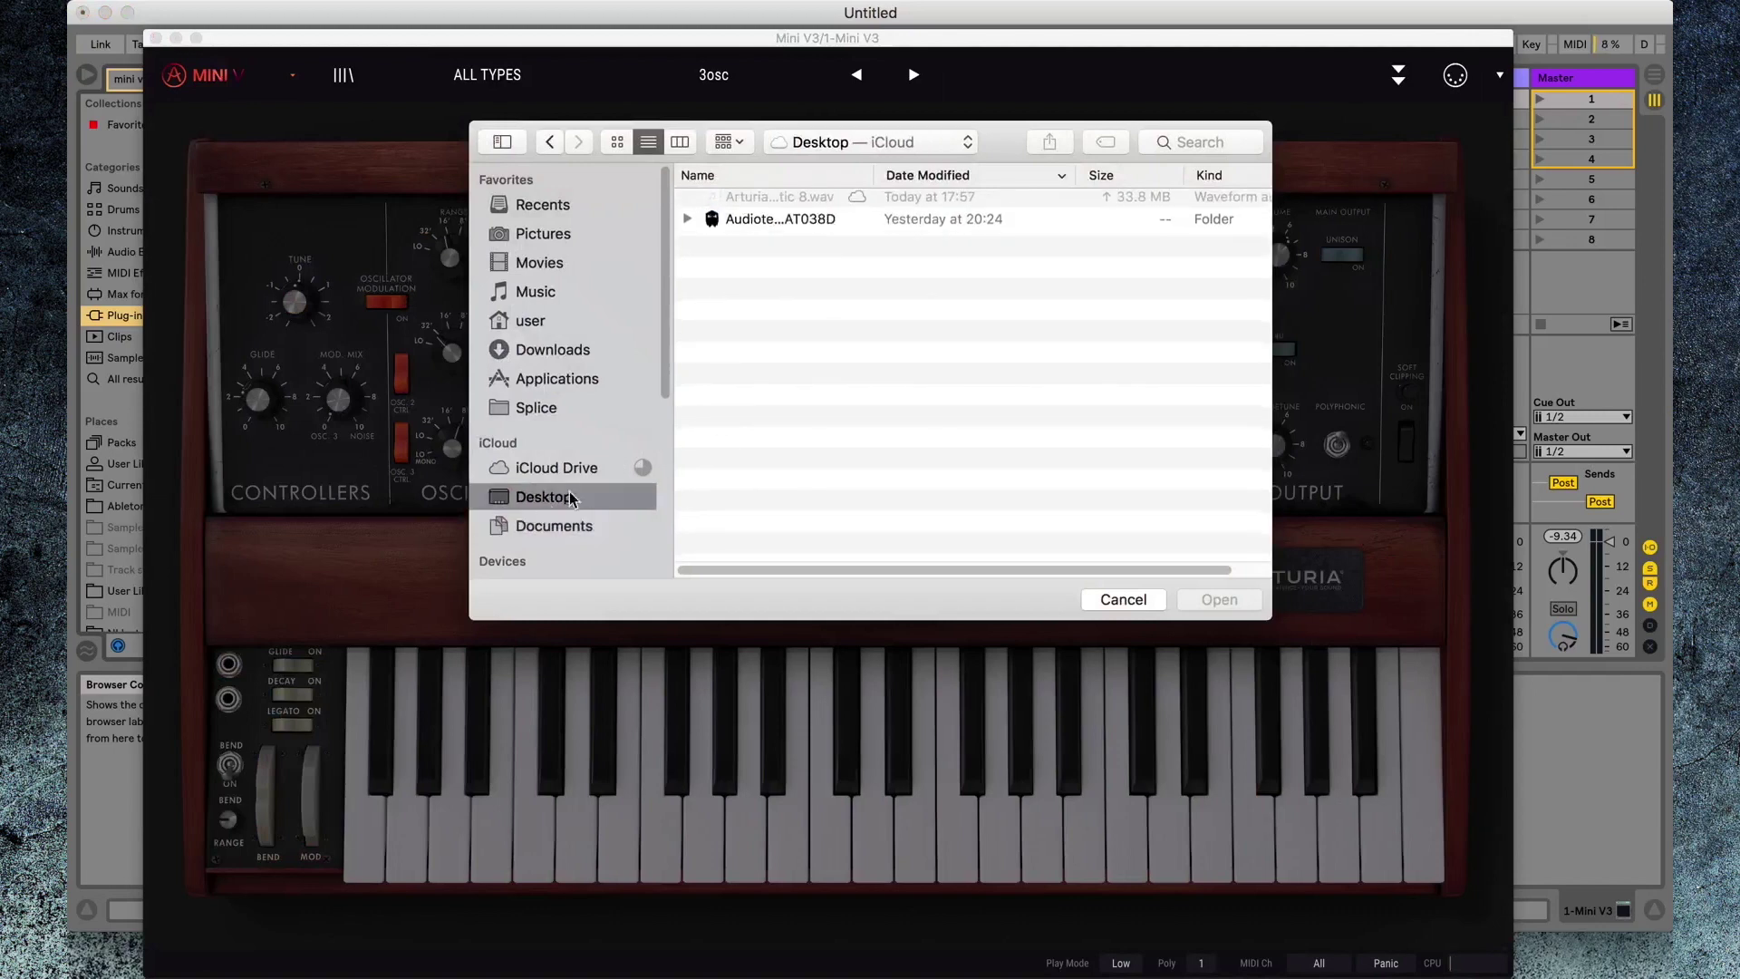
double_click(791, 225)
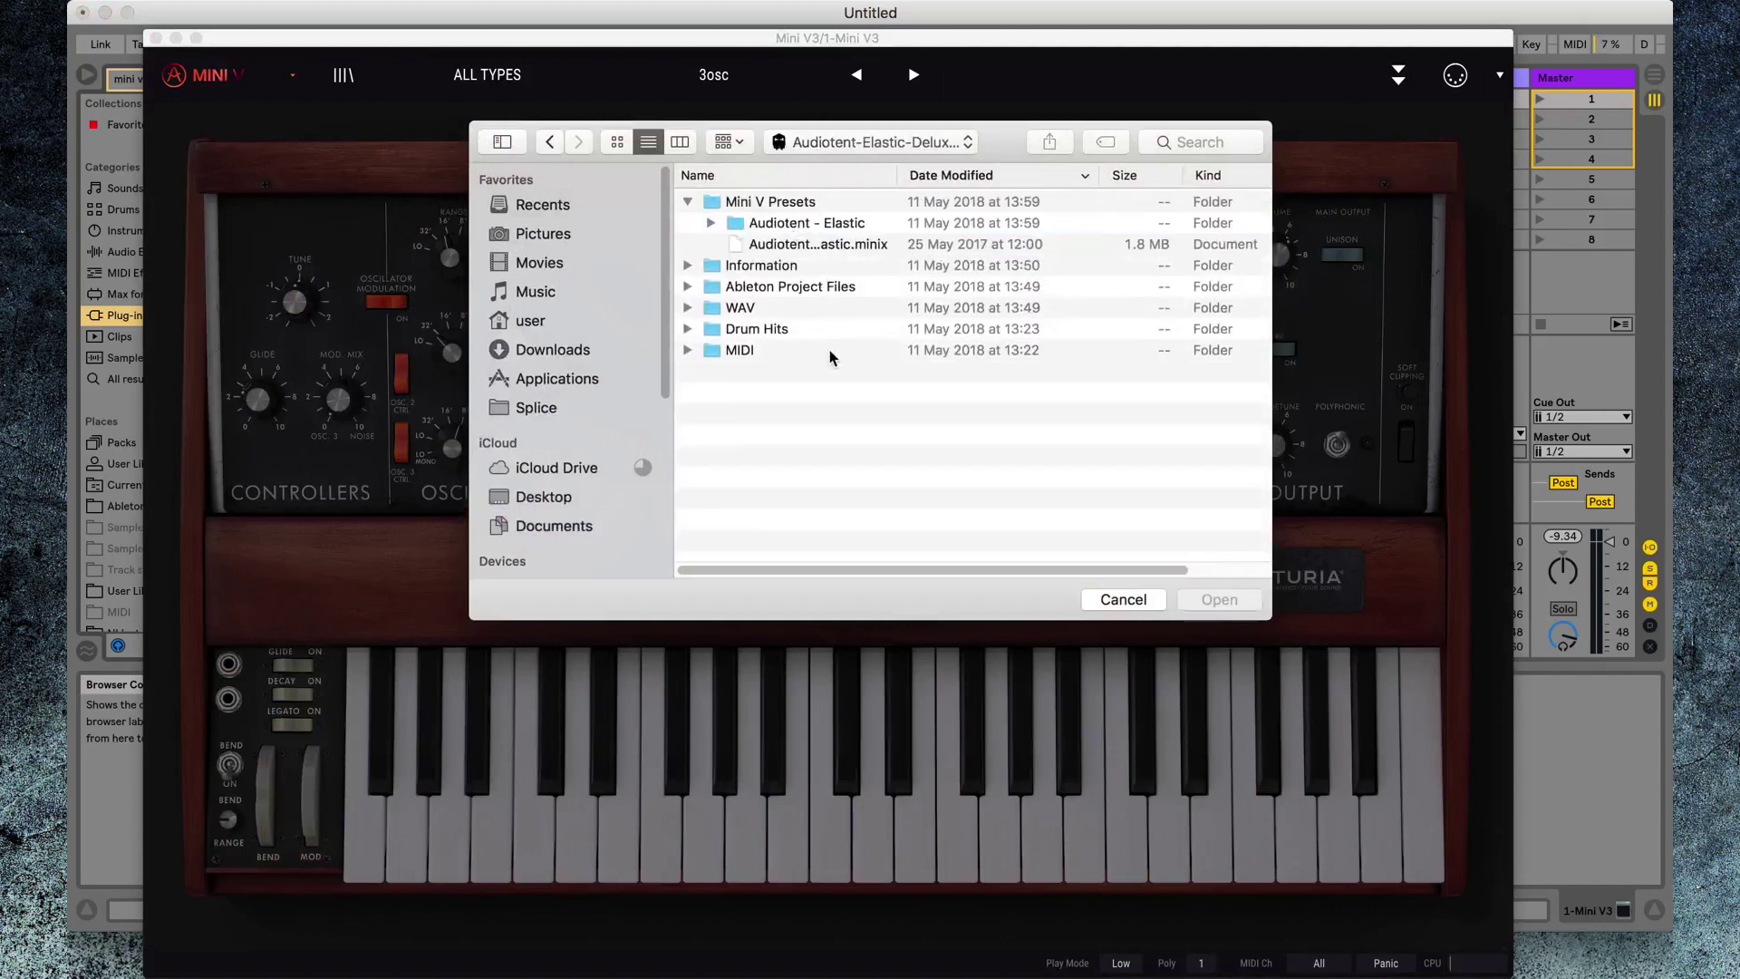
left_click(687, 201)
left_click(784, 206)
left_click(688, 201)
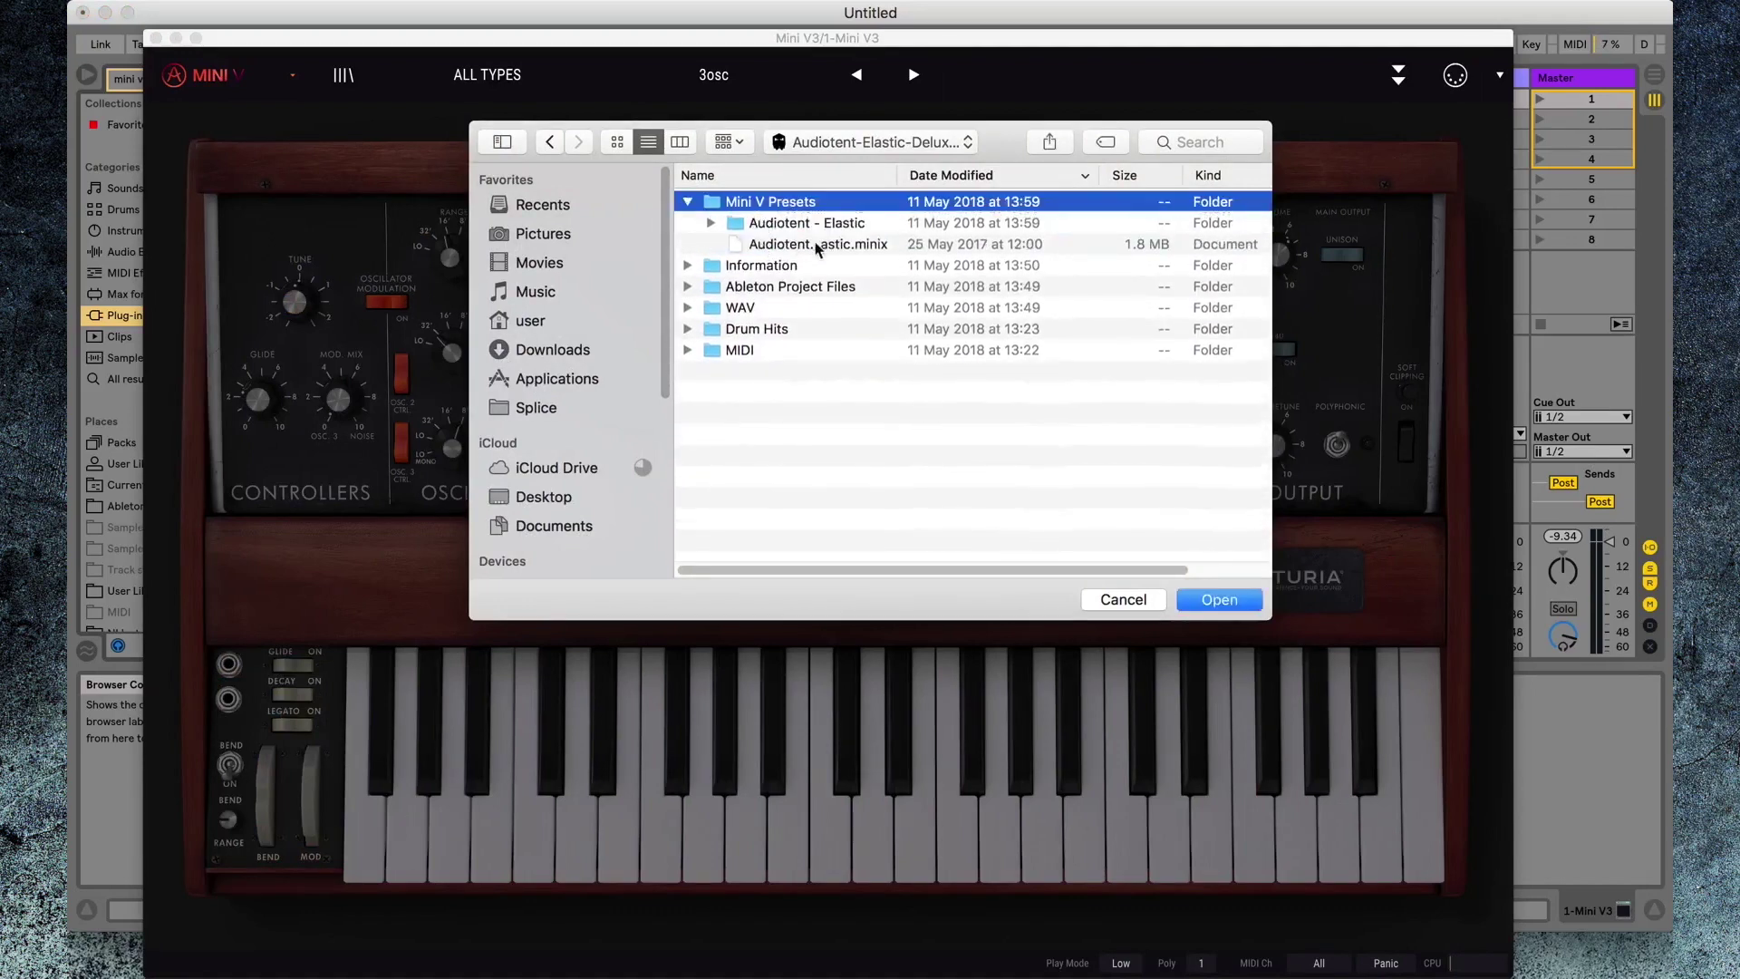
left_click(827, 245)
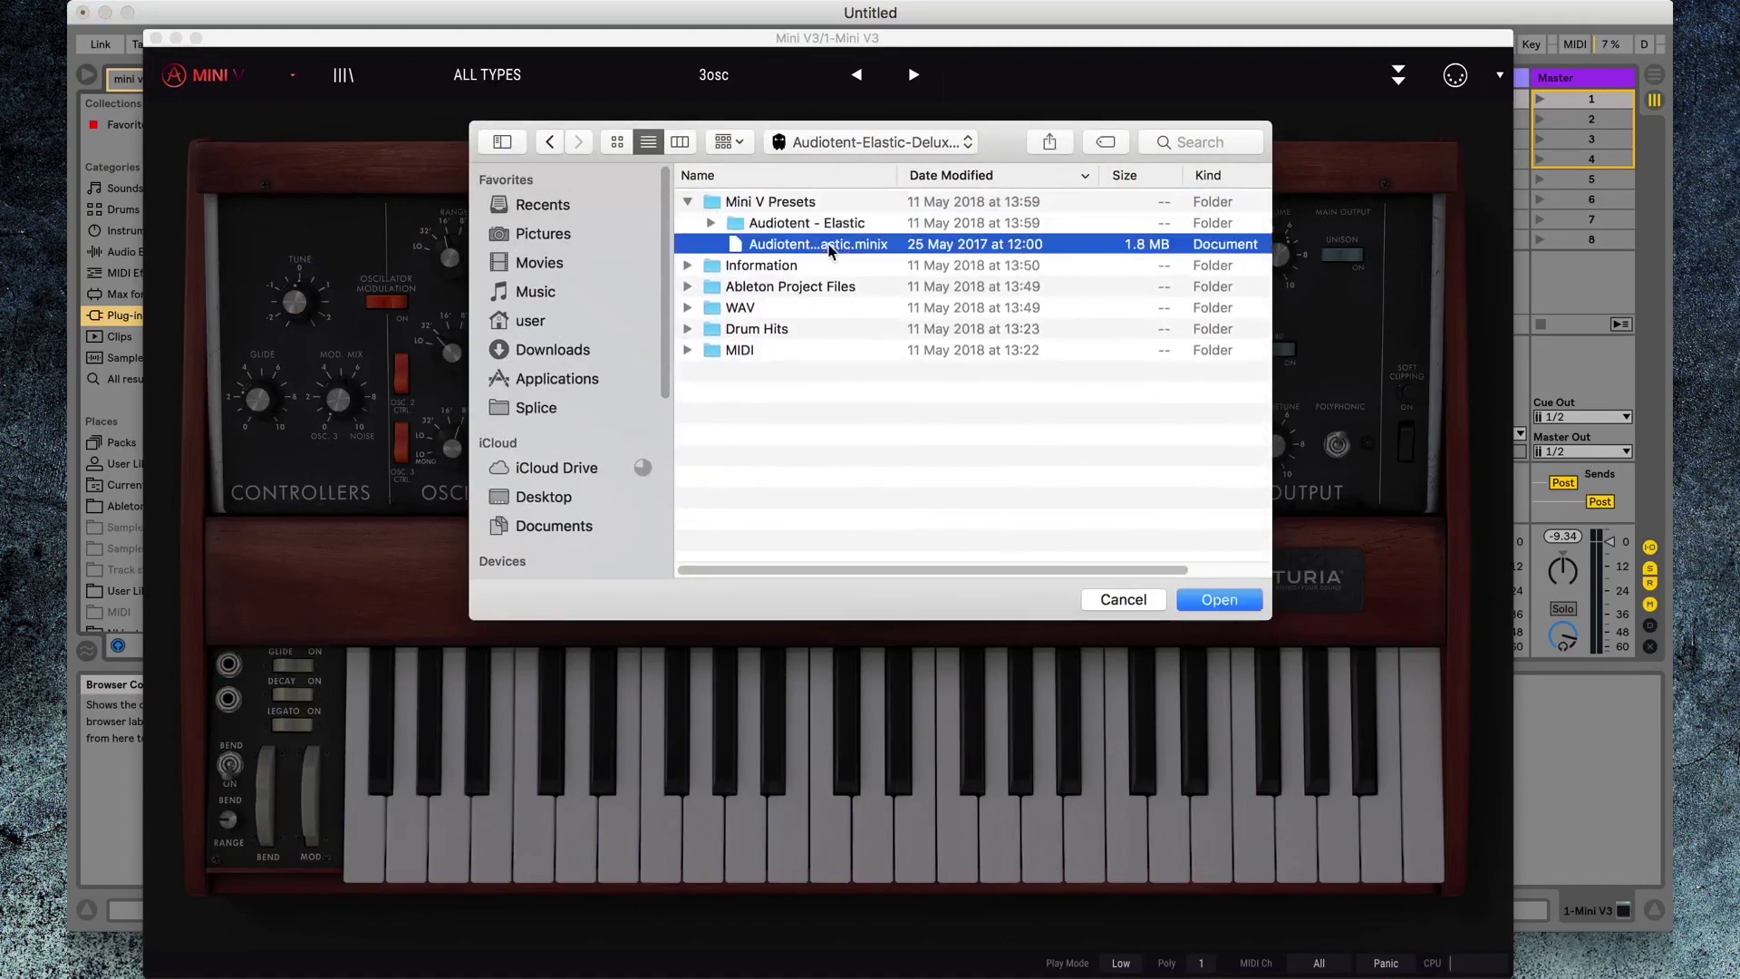
left_click(1223, 604)
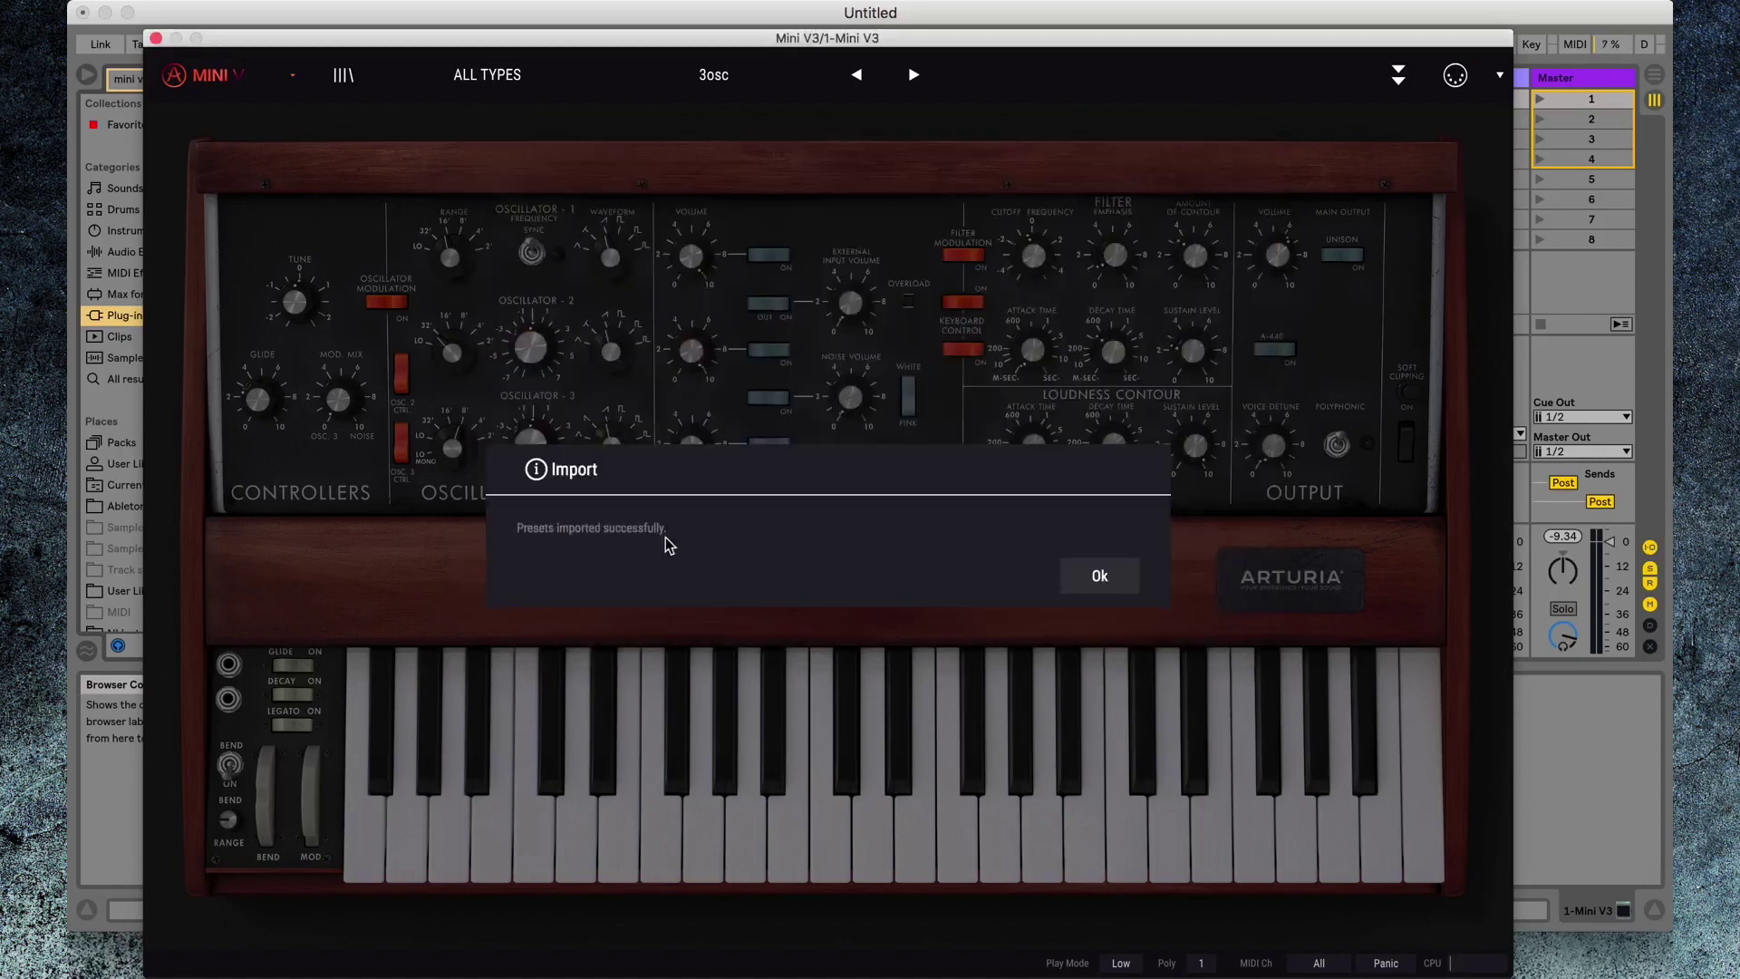
- Filter the browser to the Audiotent - Elastic bank, load 003 AT - Raveyard and play a note
left_click(1121, 583)
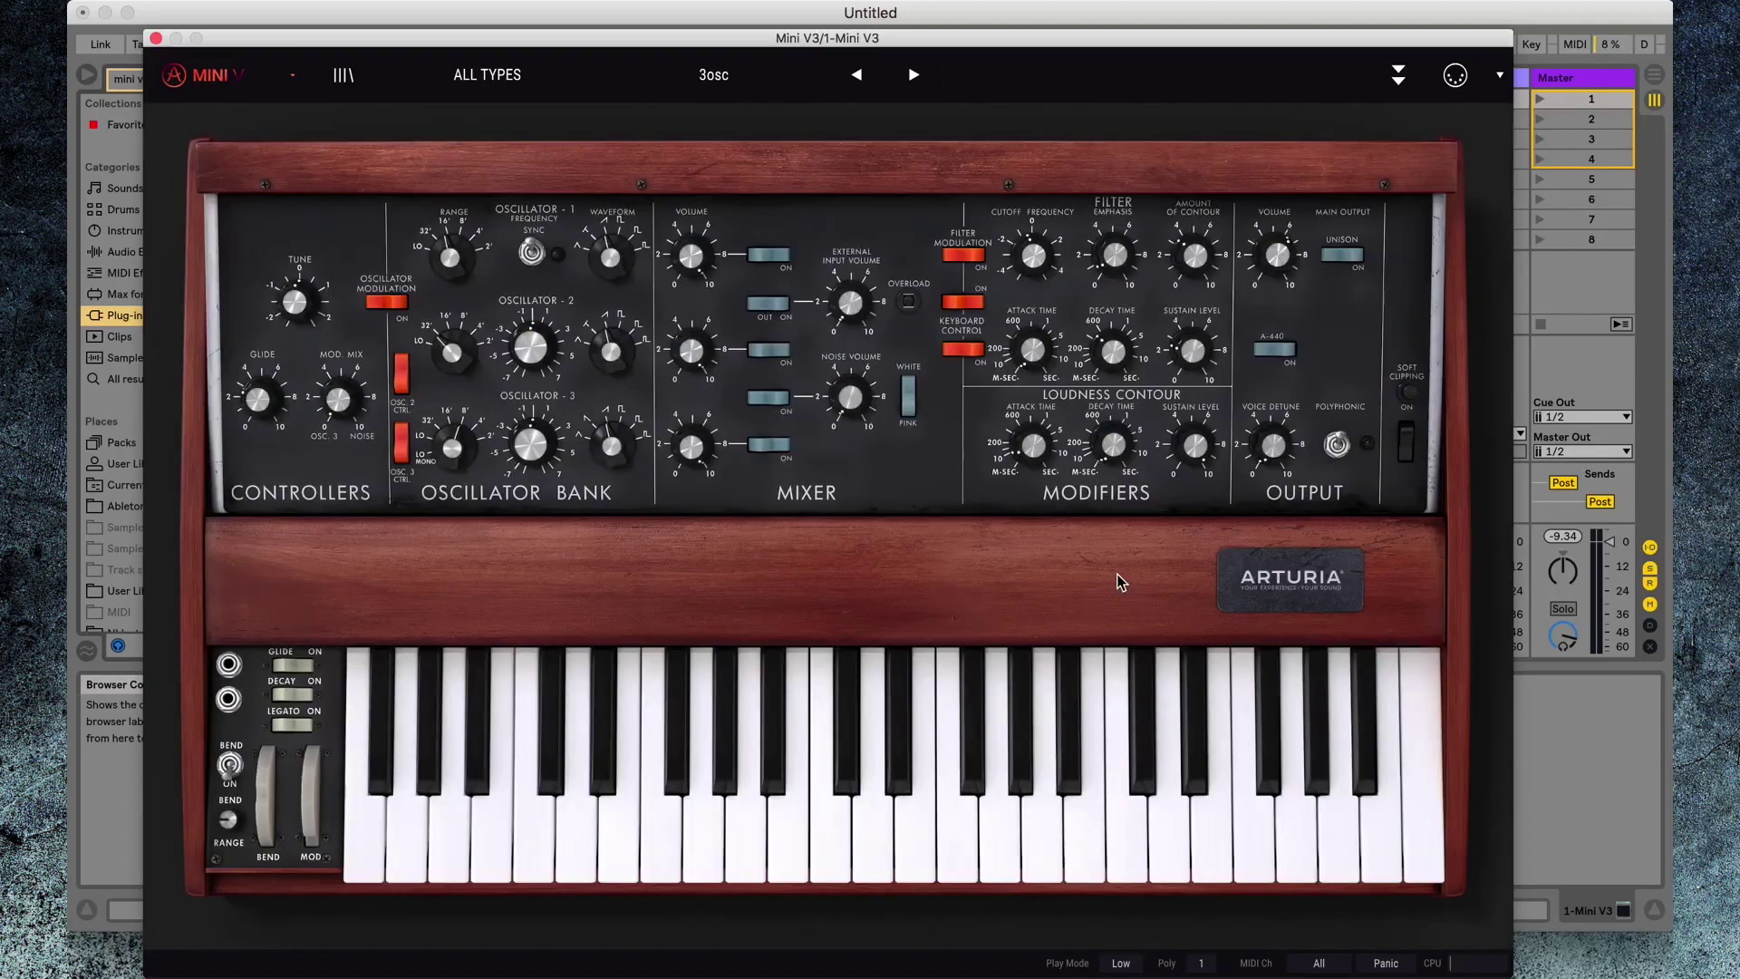
left_click(345, 77)
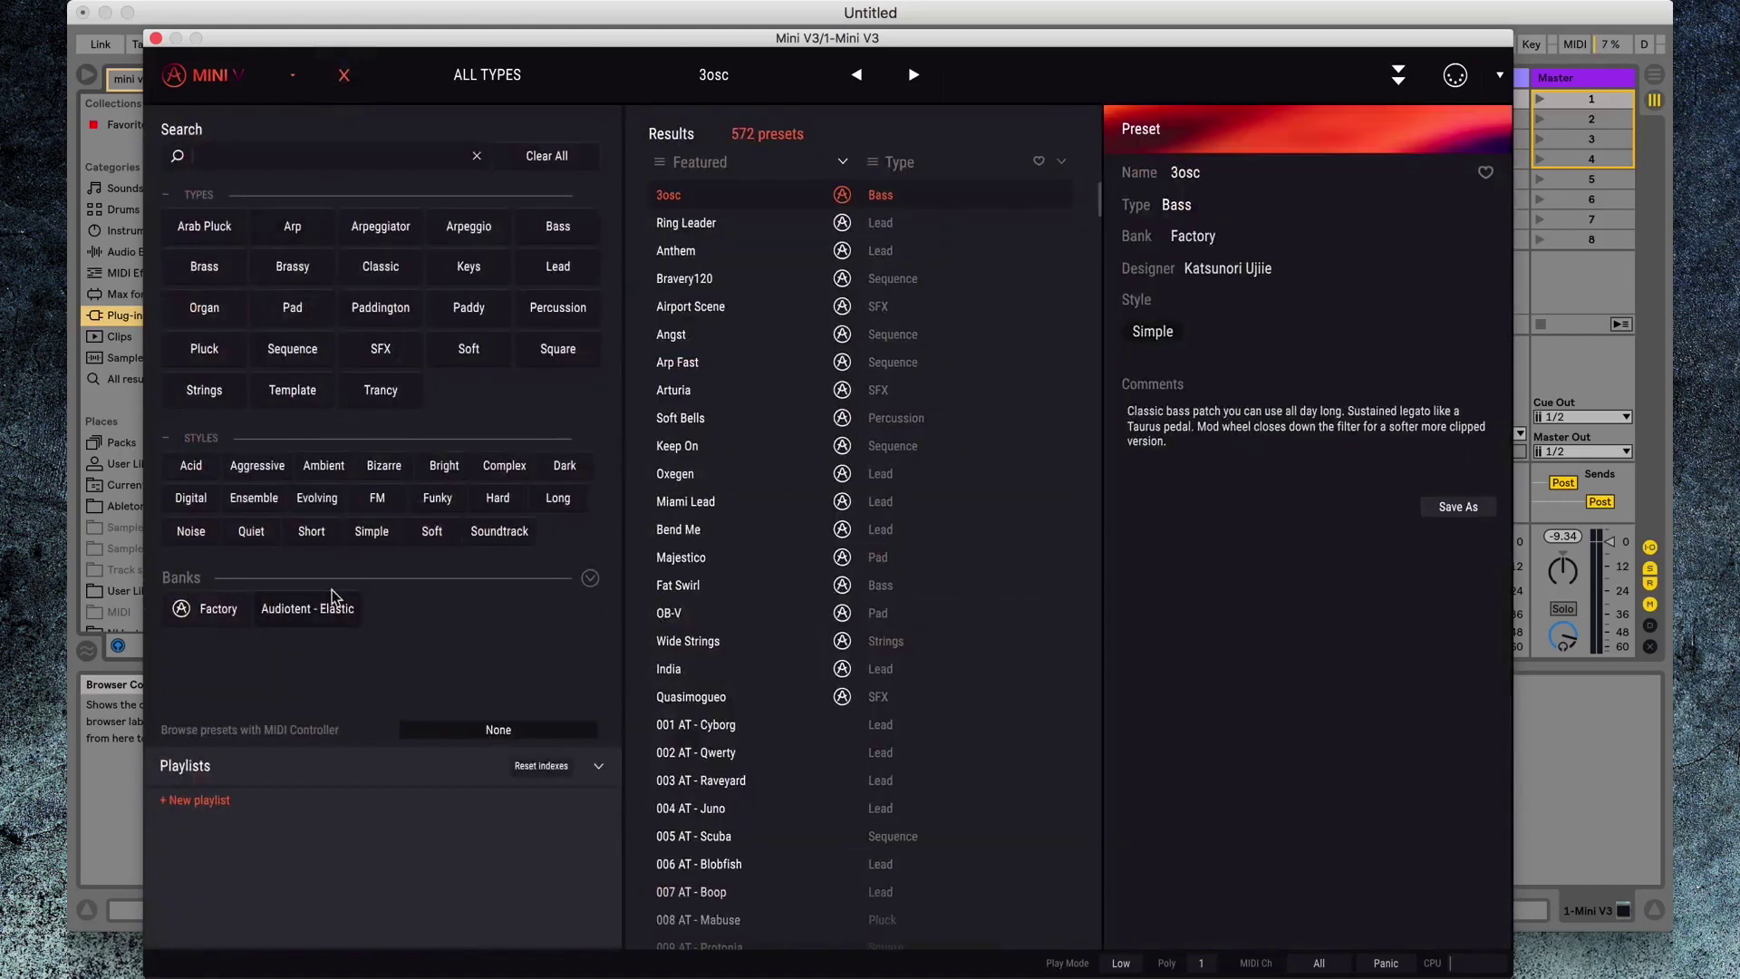
left_click(324, 611)
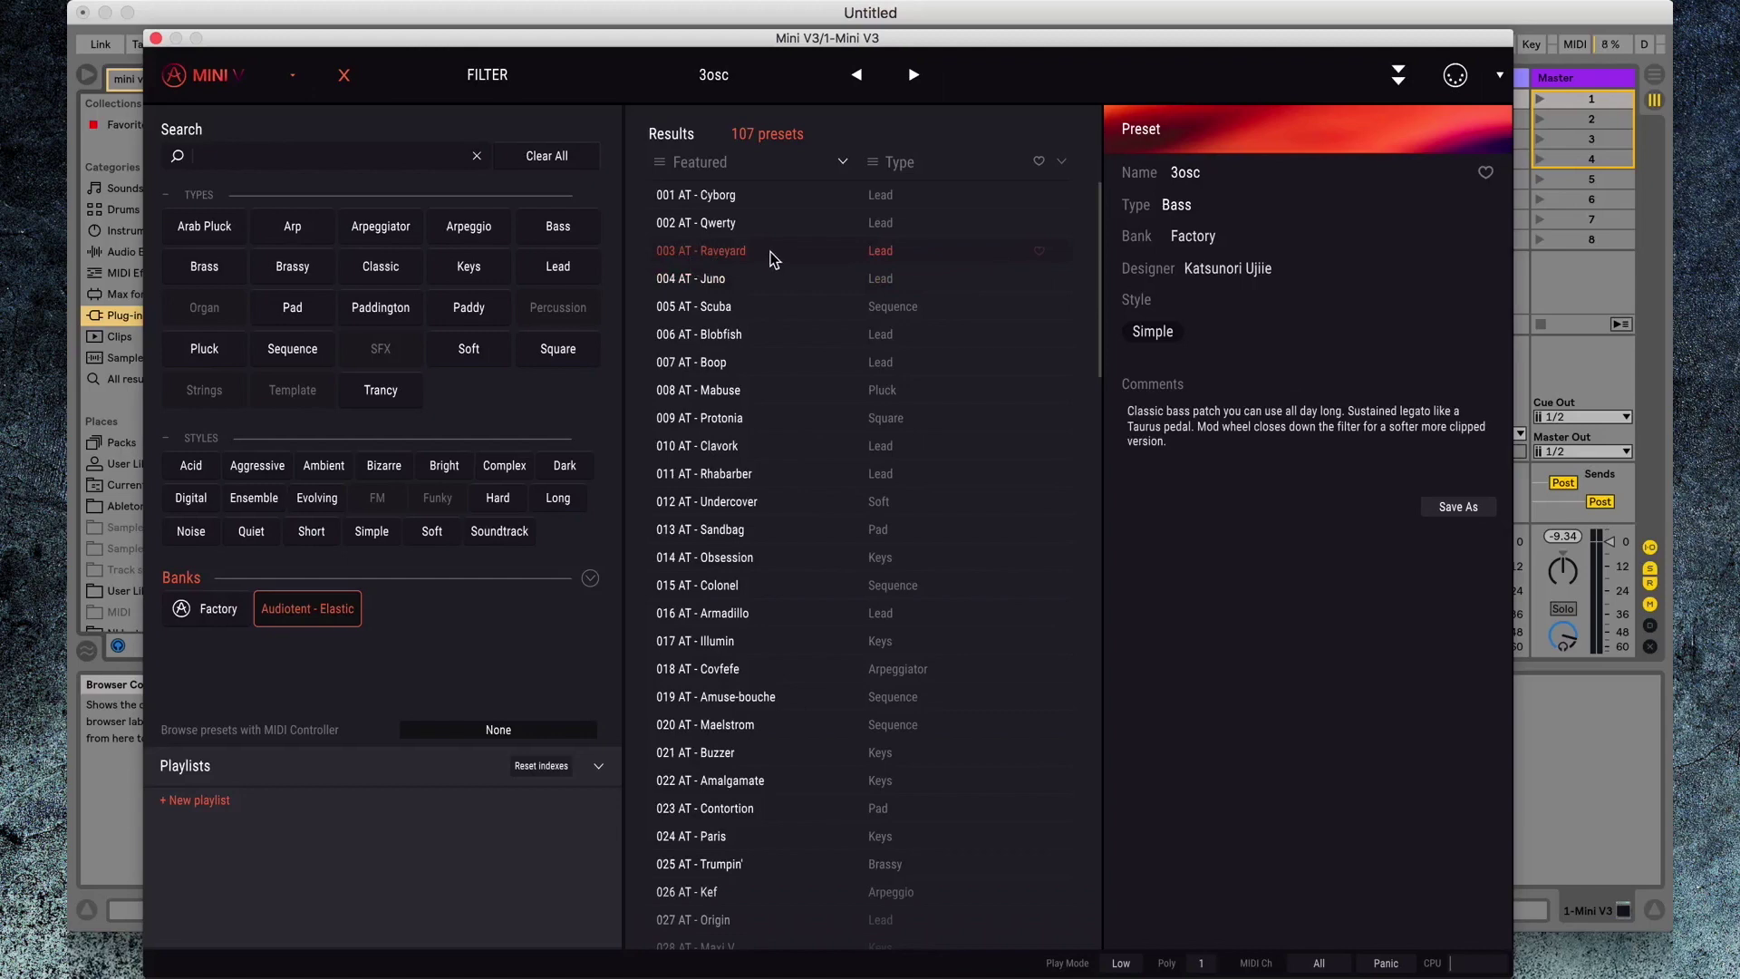
double_click(771, 260)
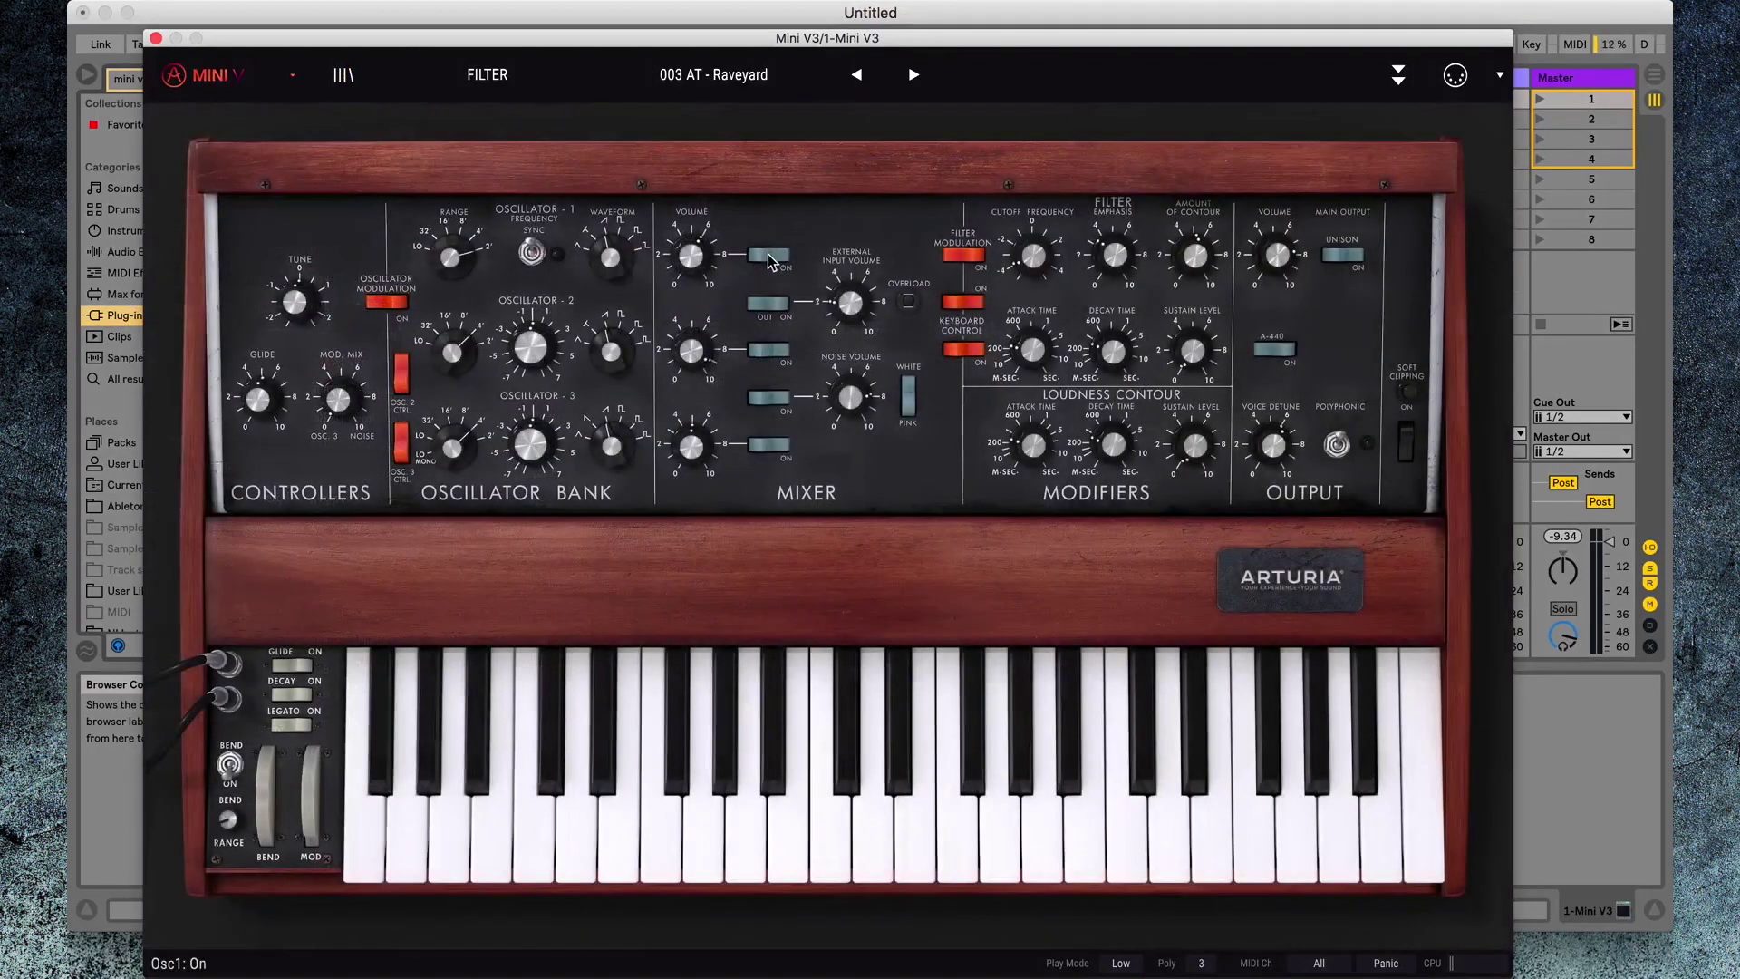
left_click(835, 864)
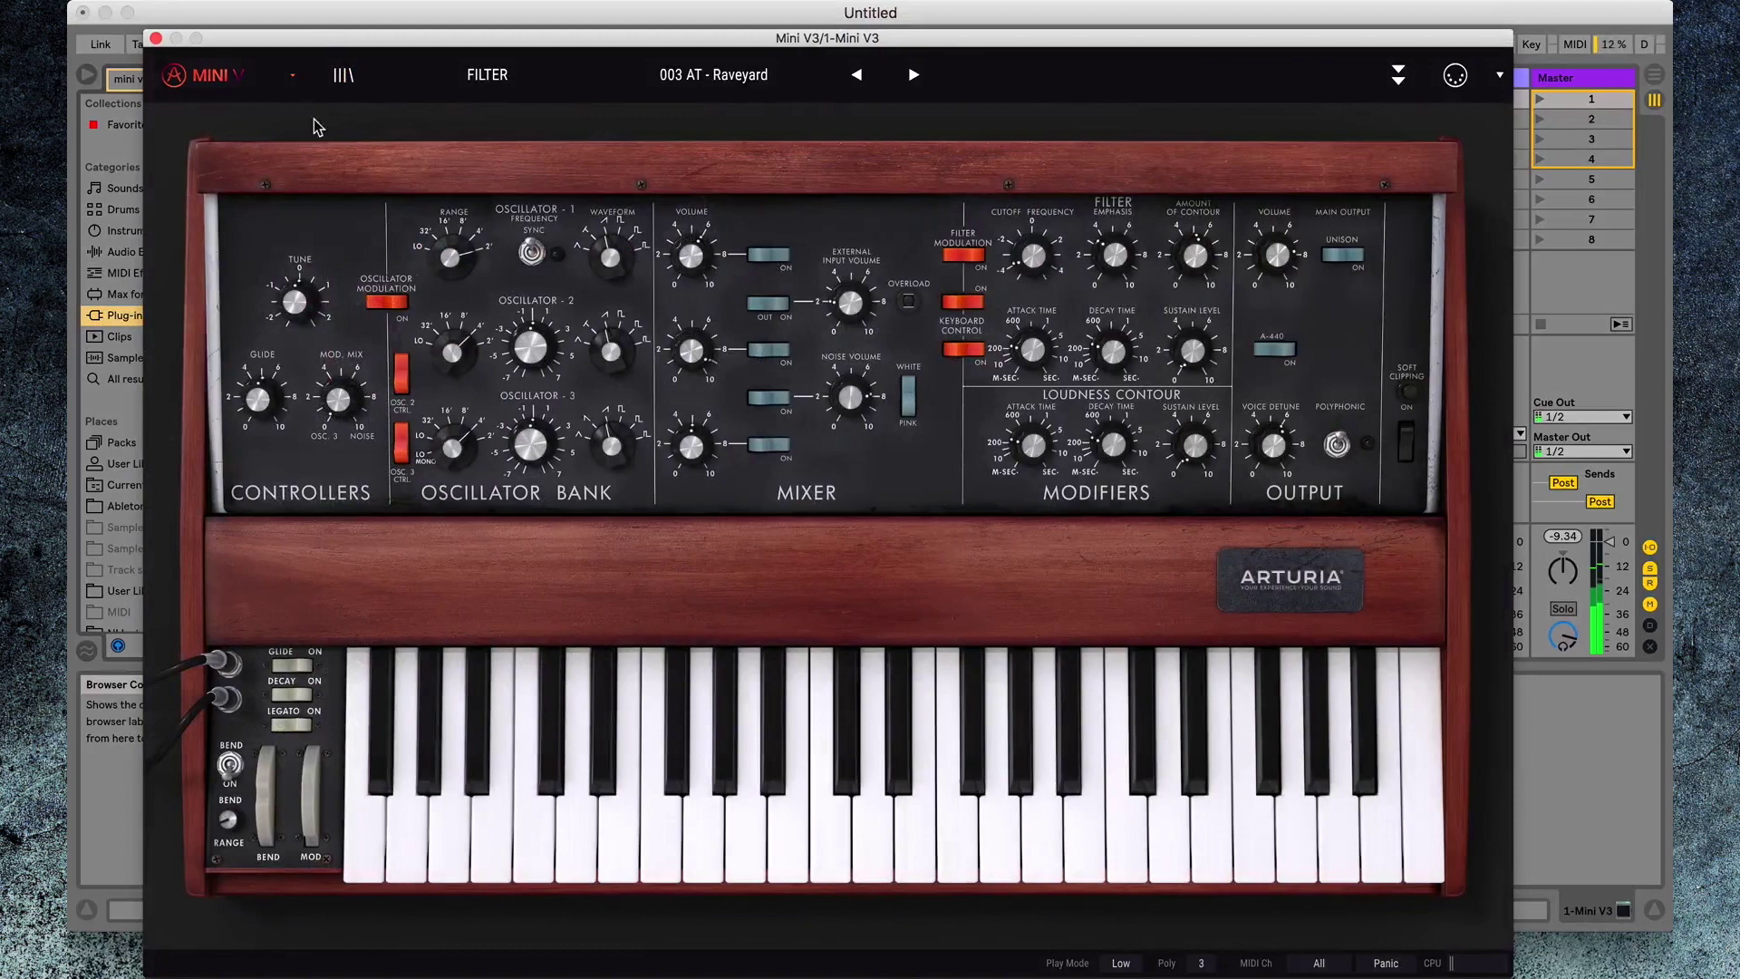
- Close the Mini V3 window and delete the Mini V3 device from the MIDI track
left_click(154, 38)
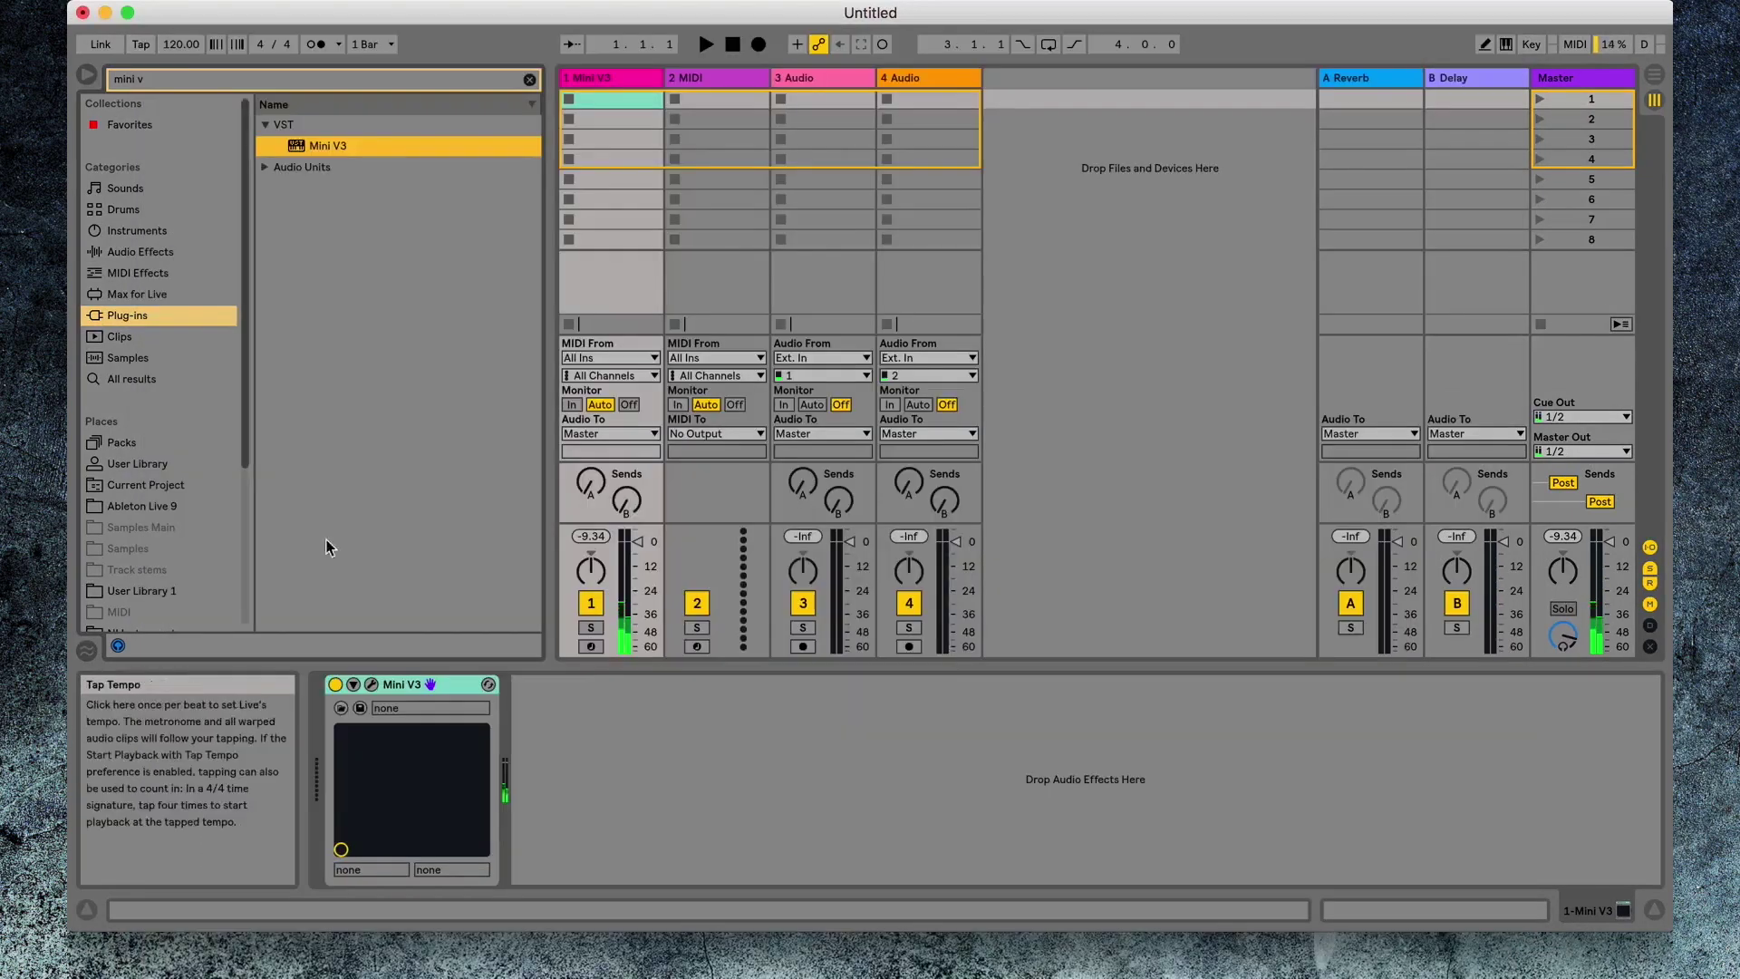
left_click(453, 687)
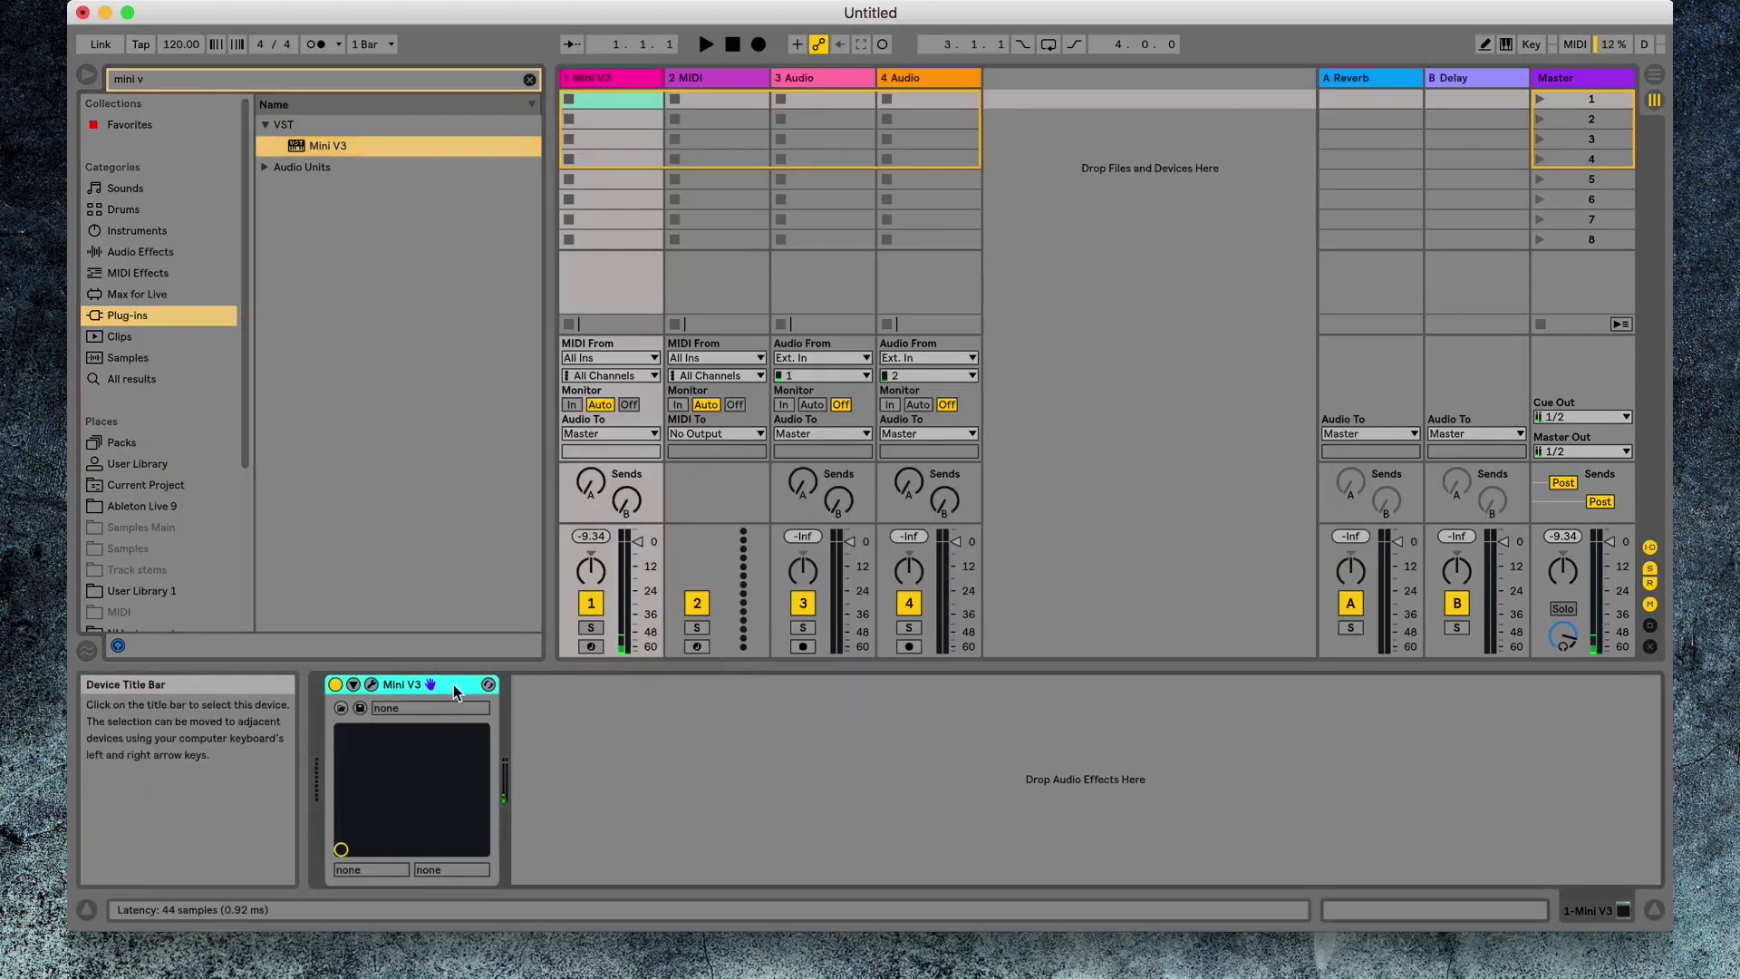
key("Delete")
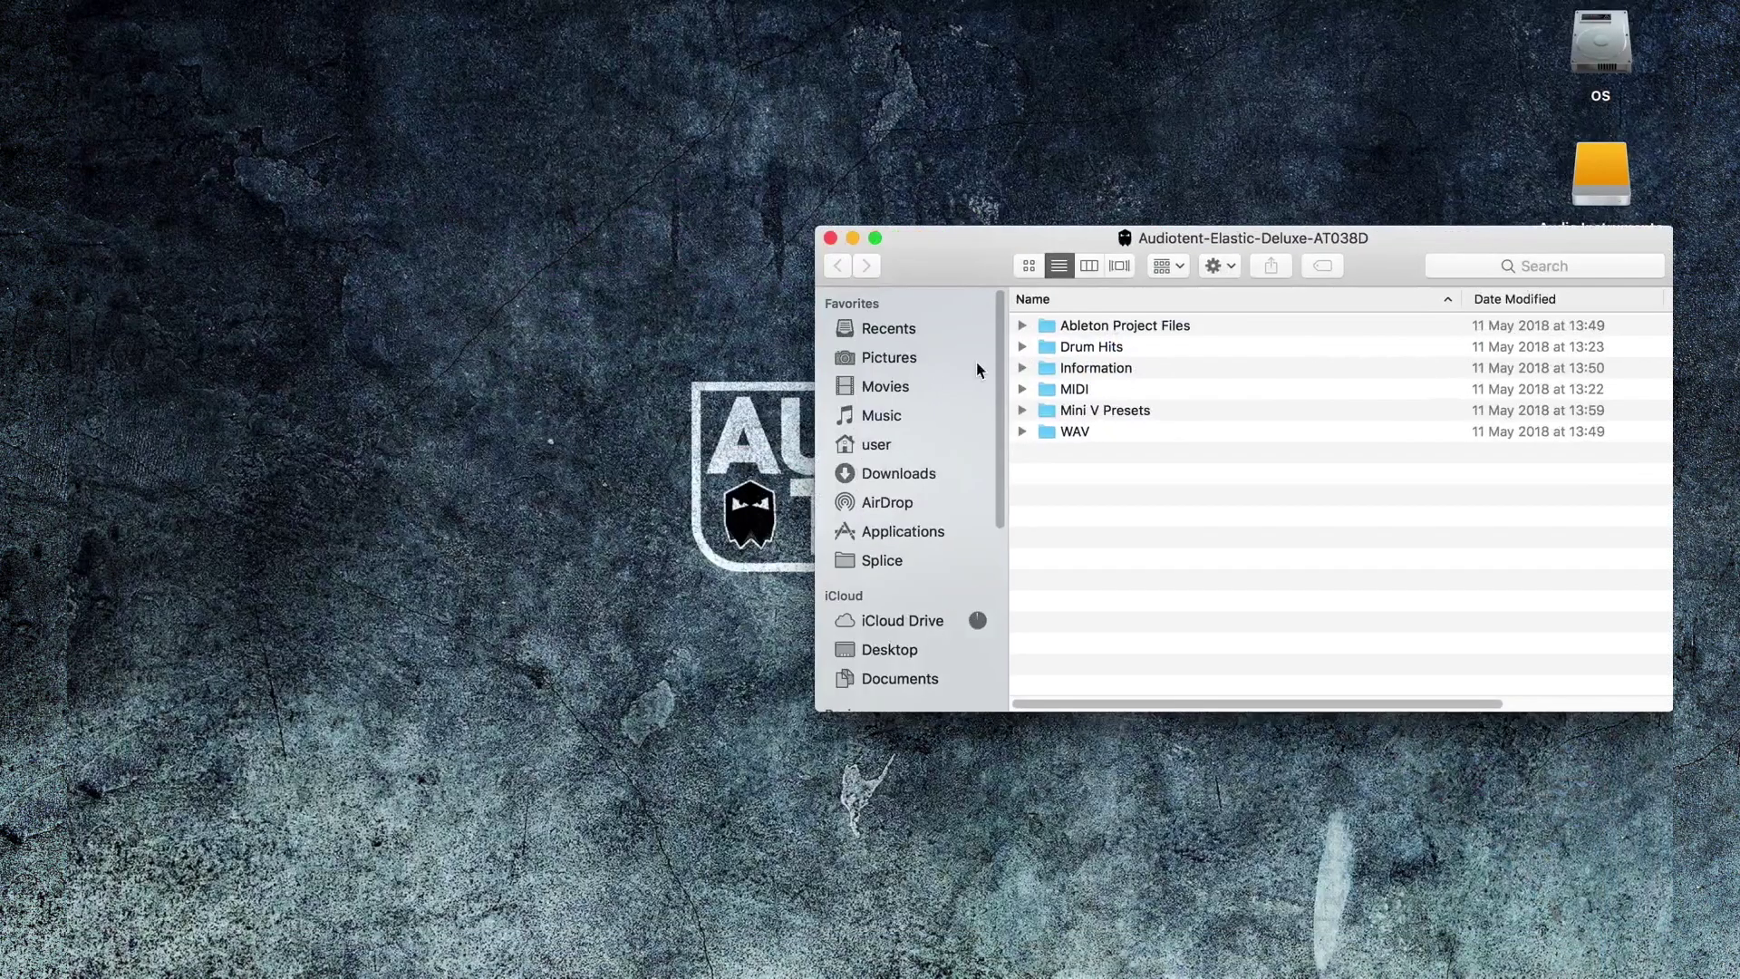
- Copy the Audiotent - Elastic folder from the pack's Mini V Presets folder
left_click(1024, 411)
left_click(1121, 412)
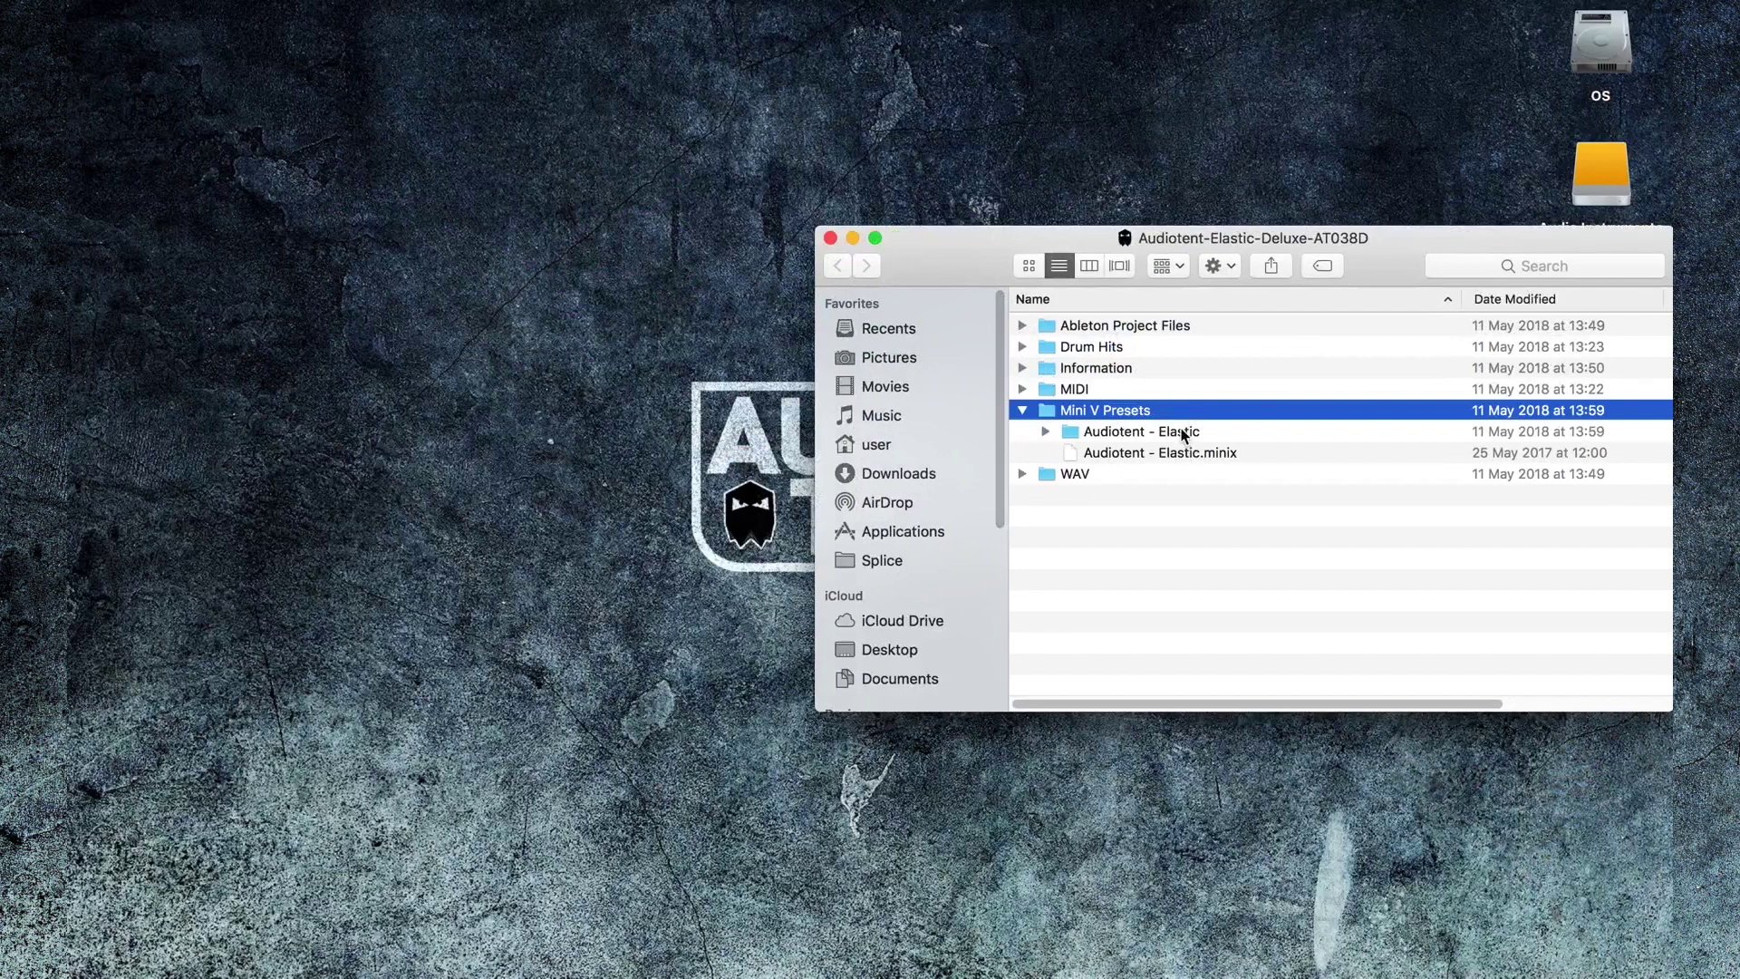
left_click(1183, 432)
right_click(1182, 430)
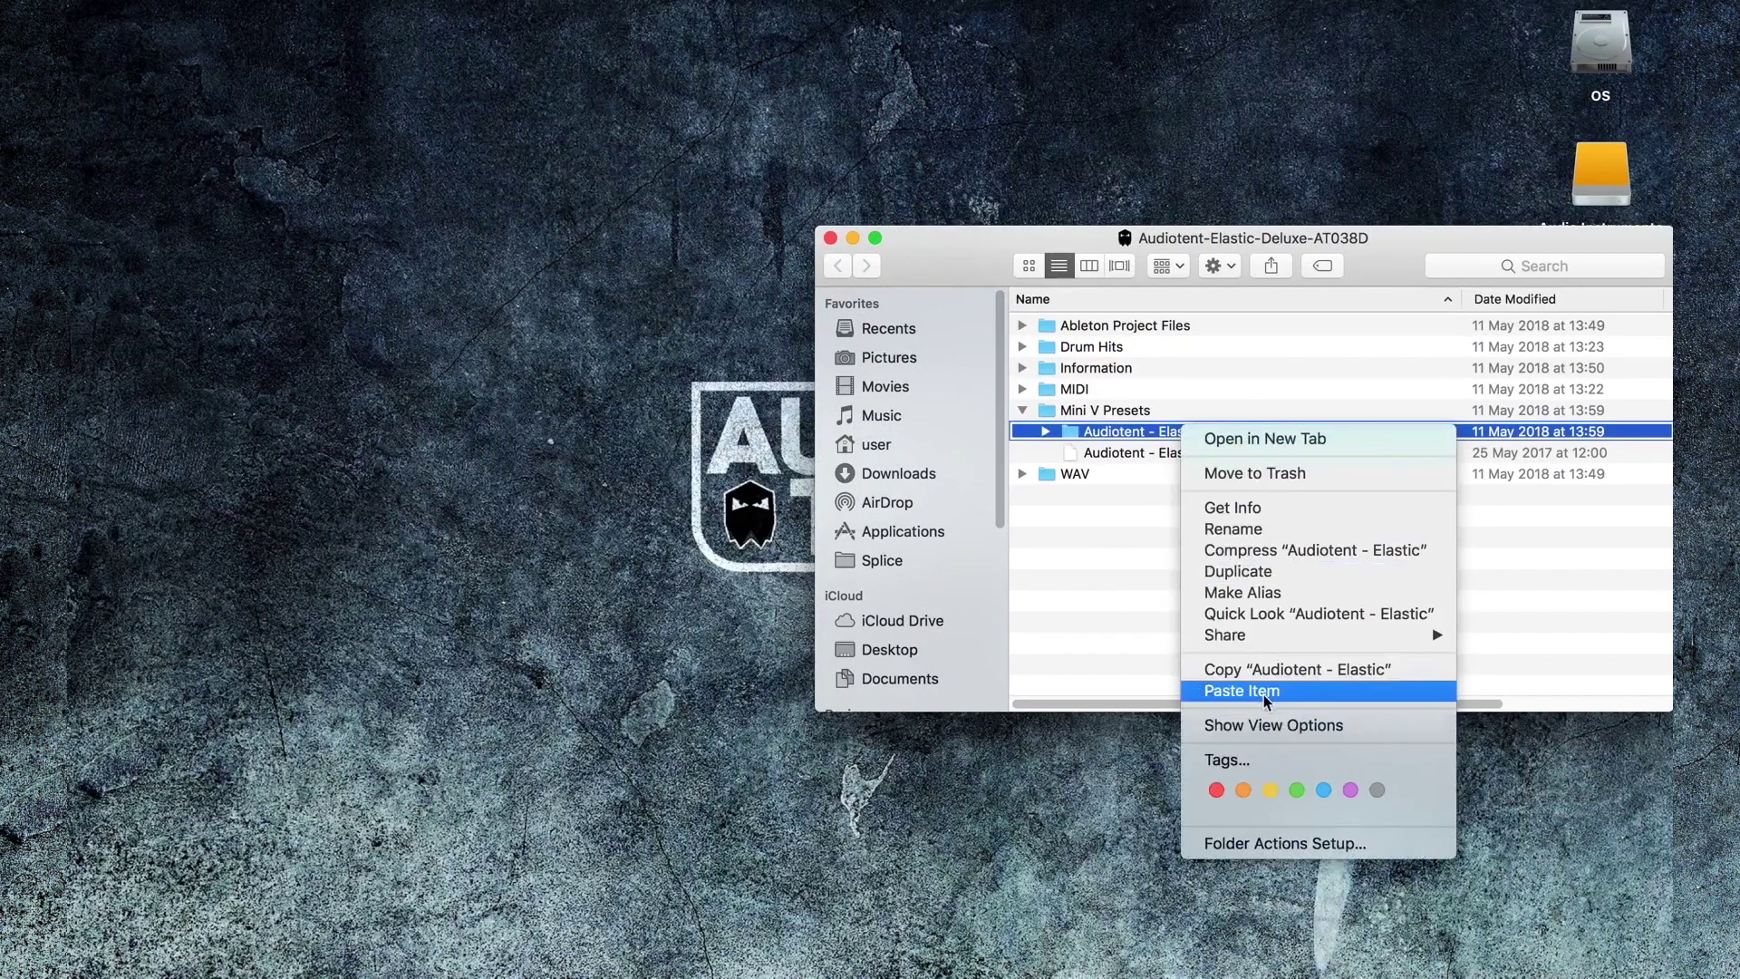
left_click(1251, 669)
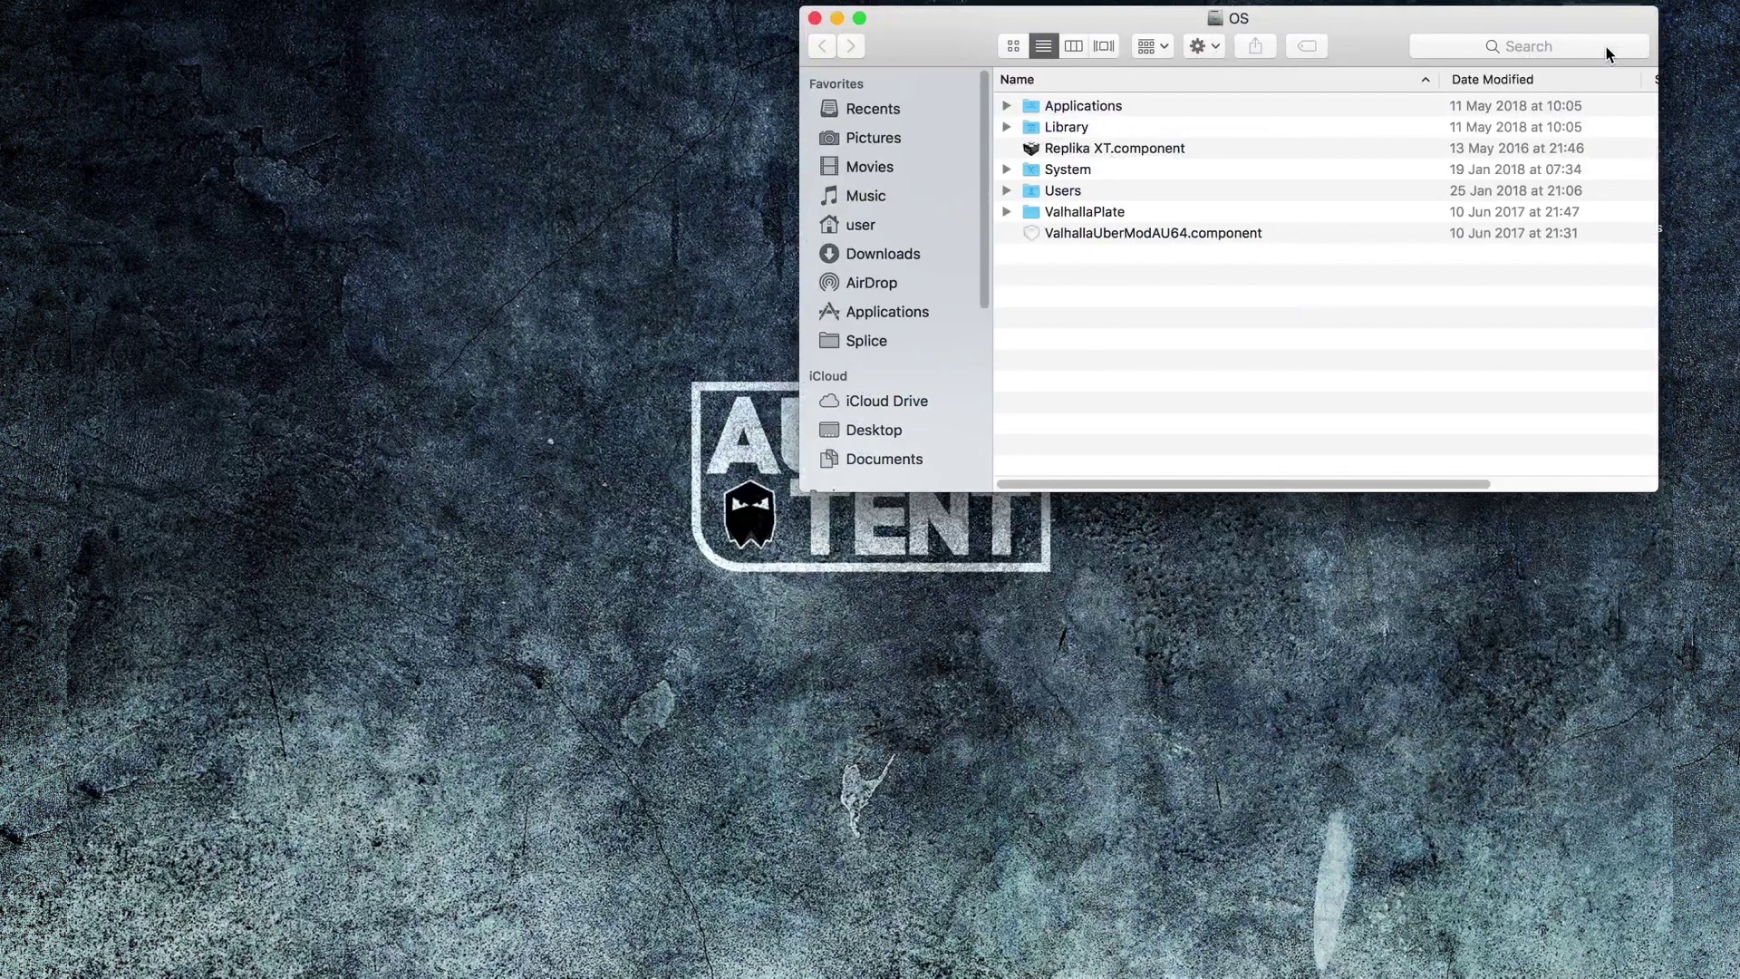
- Navigate to Library/Arturia/Presets/Mini V3/User on the OS drive
double_click(1063, 128)
double_click(1063, 129)
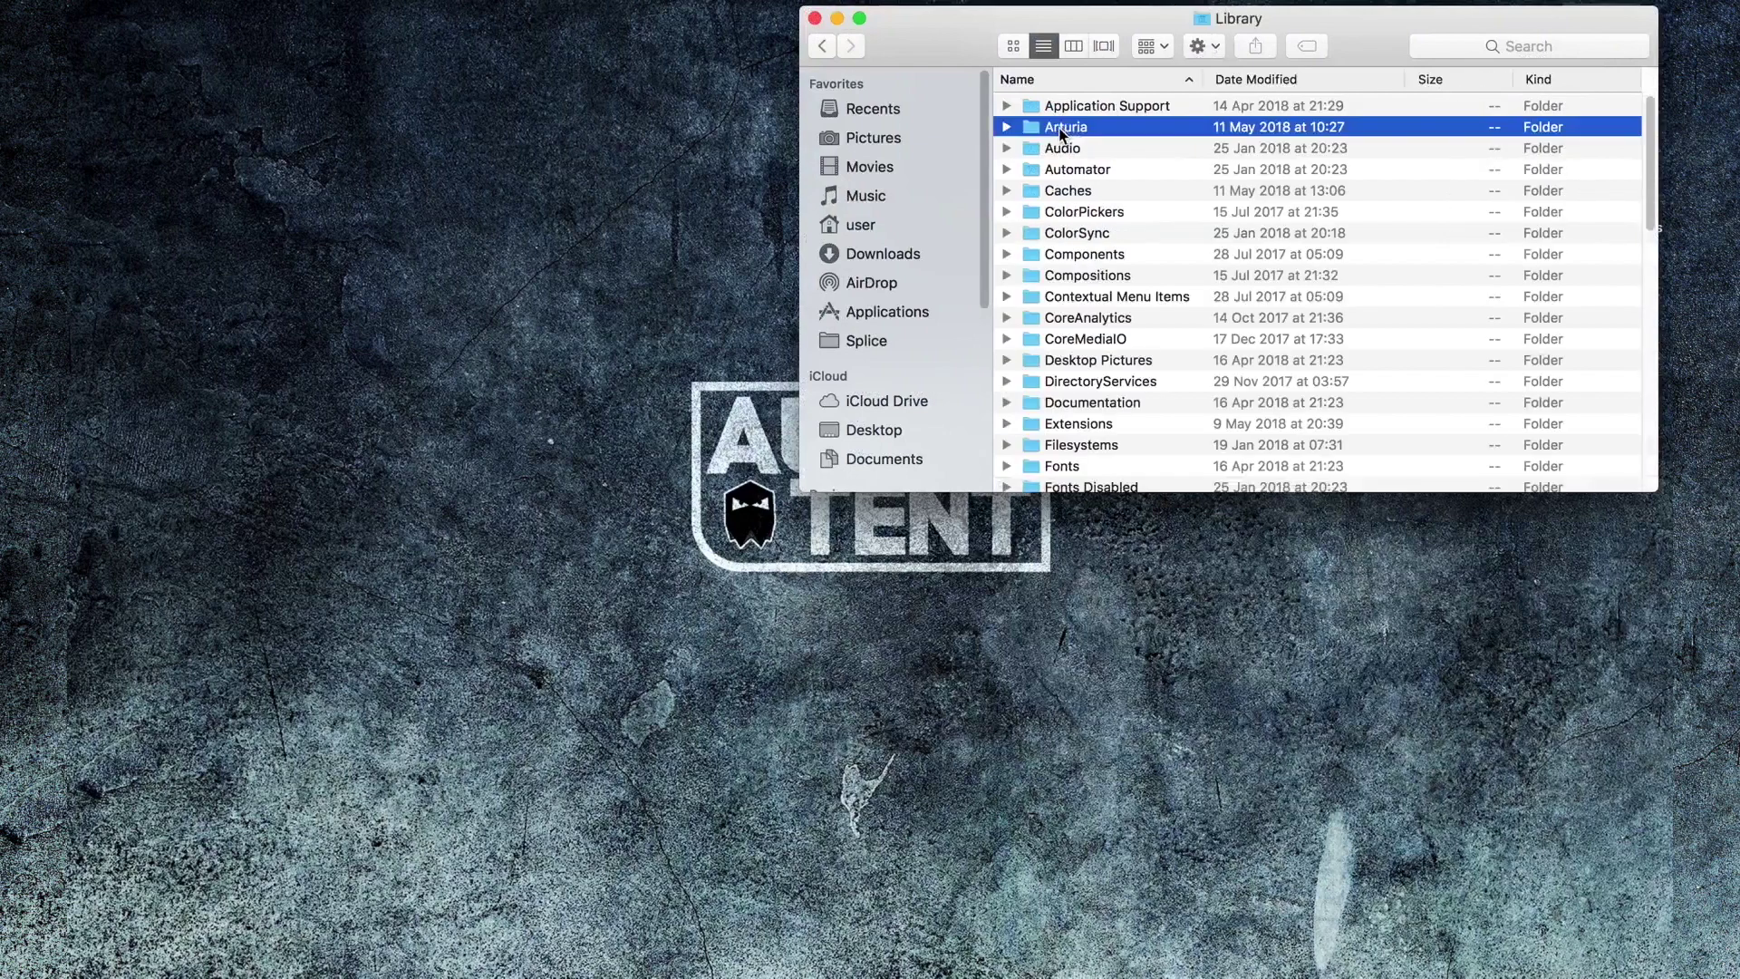
double_click(1058, 274)
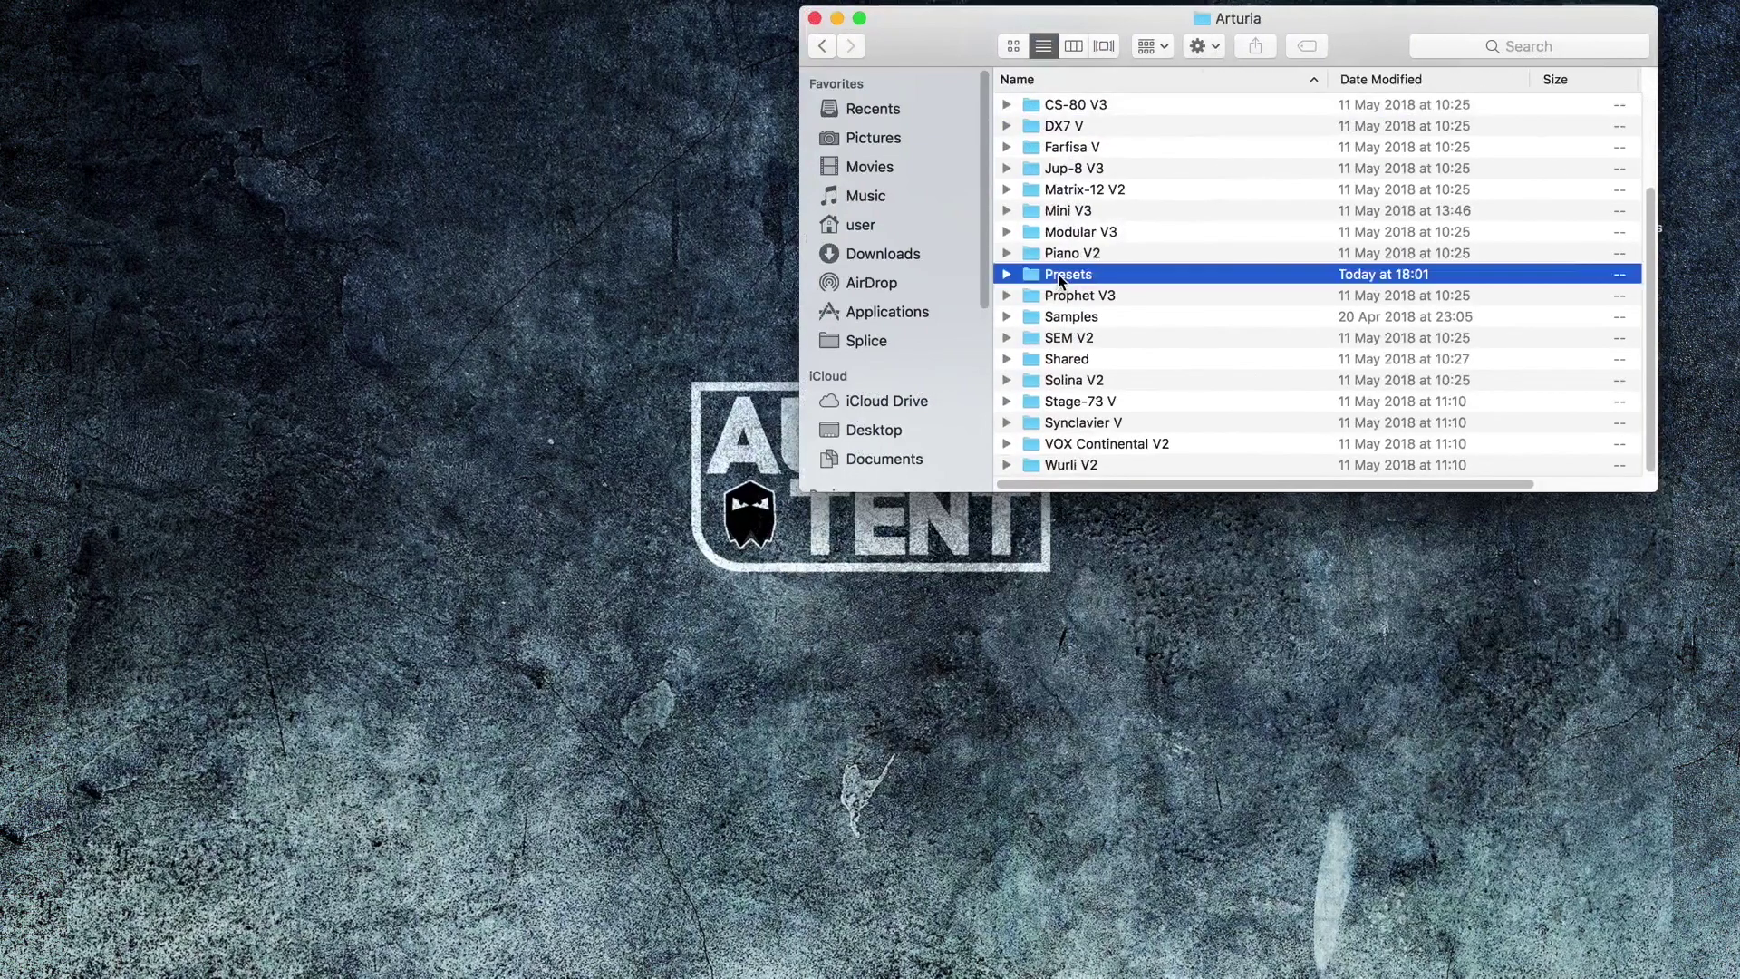
double_click(1071, 360)
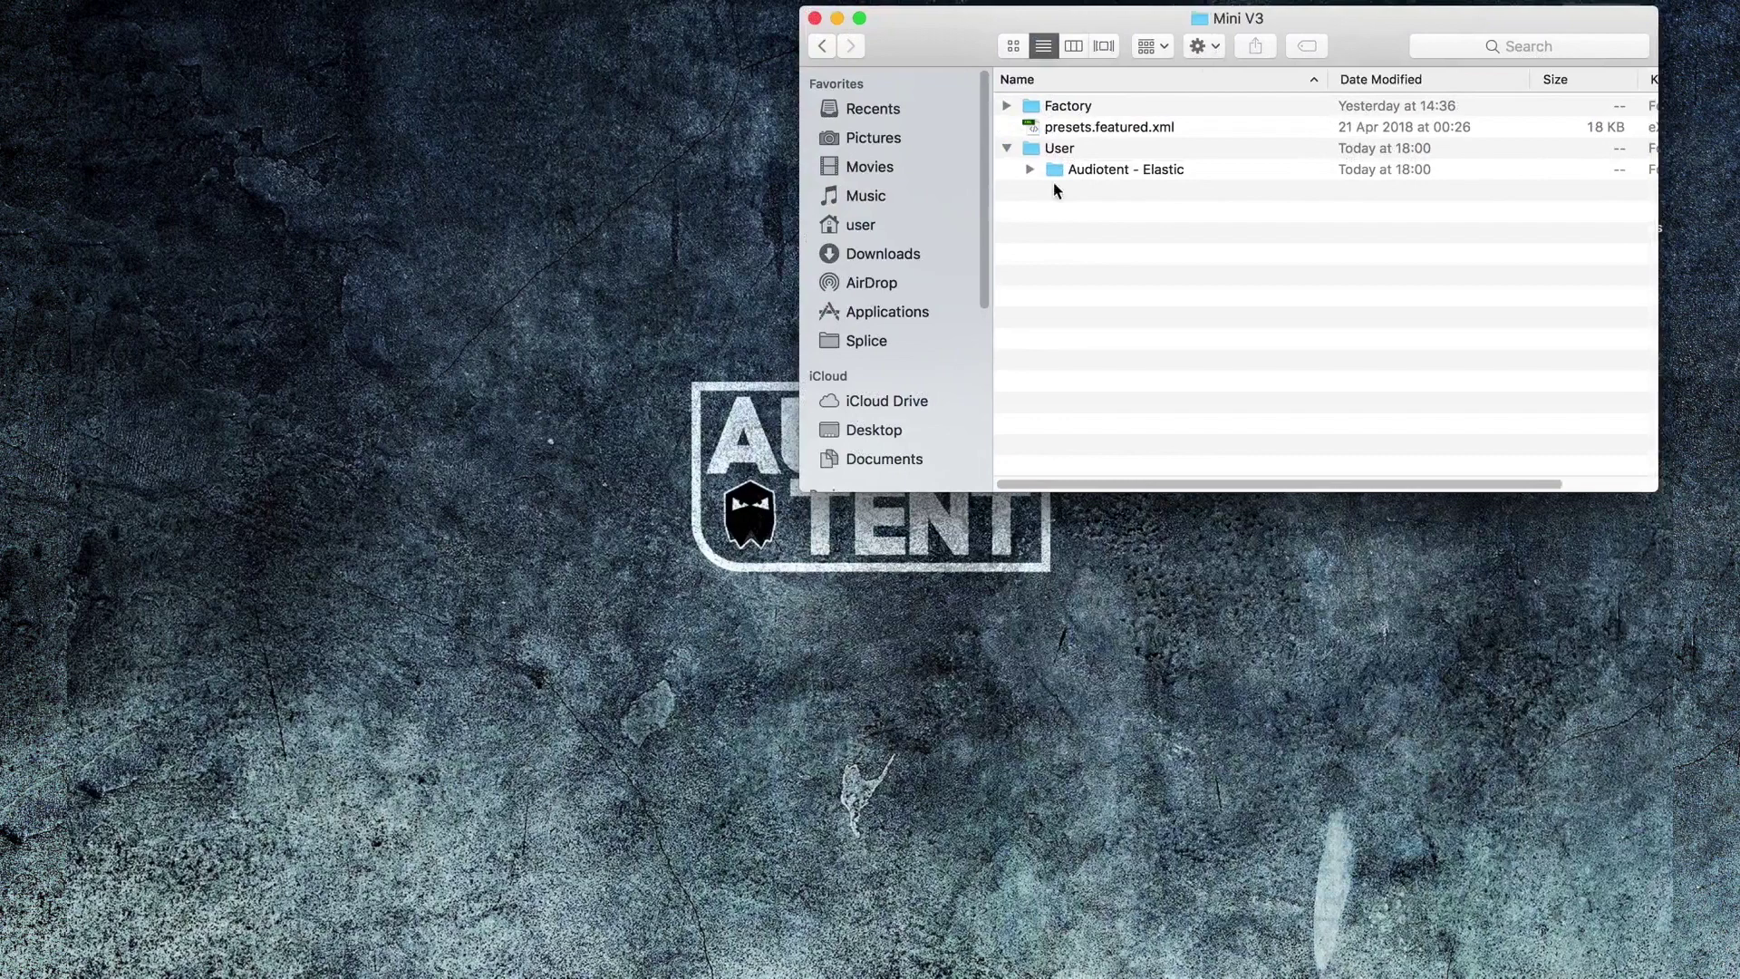
left_click(1059, 149)
double_click(1076, 154)
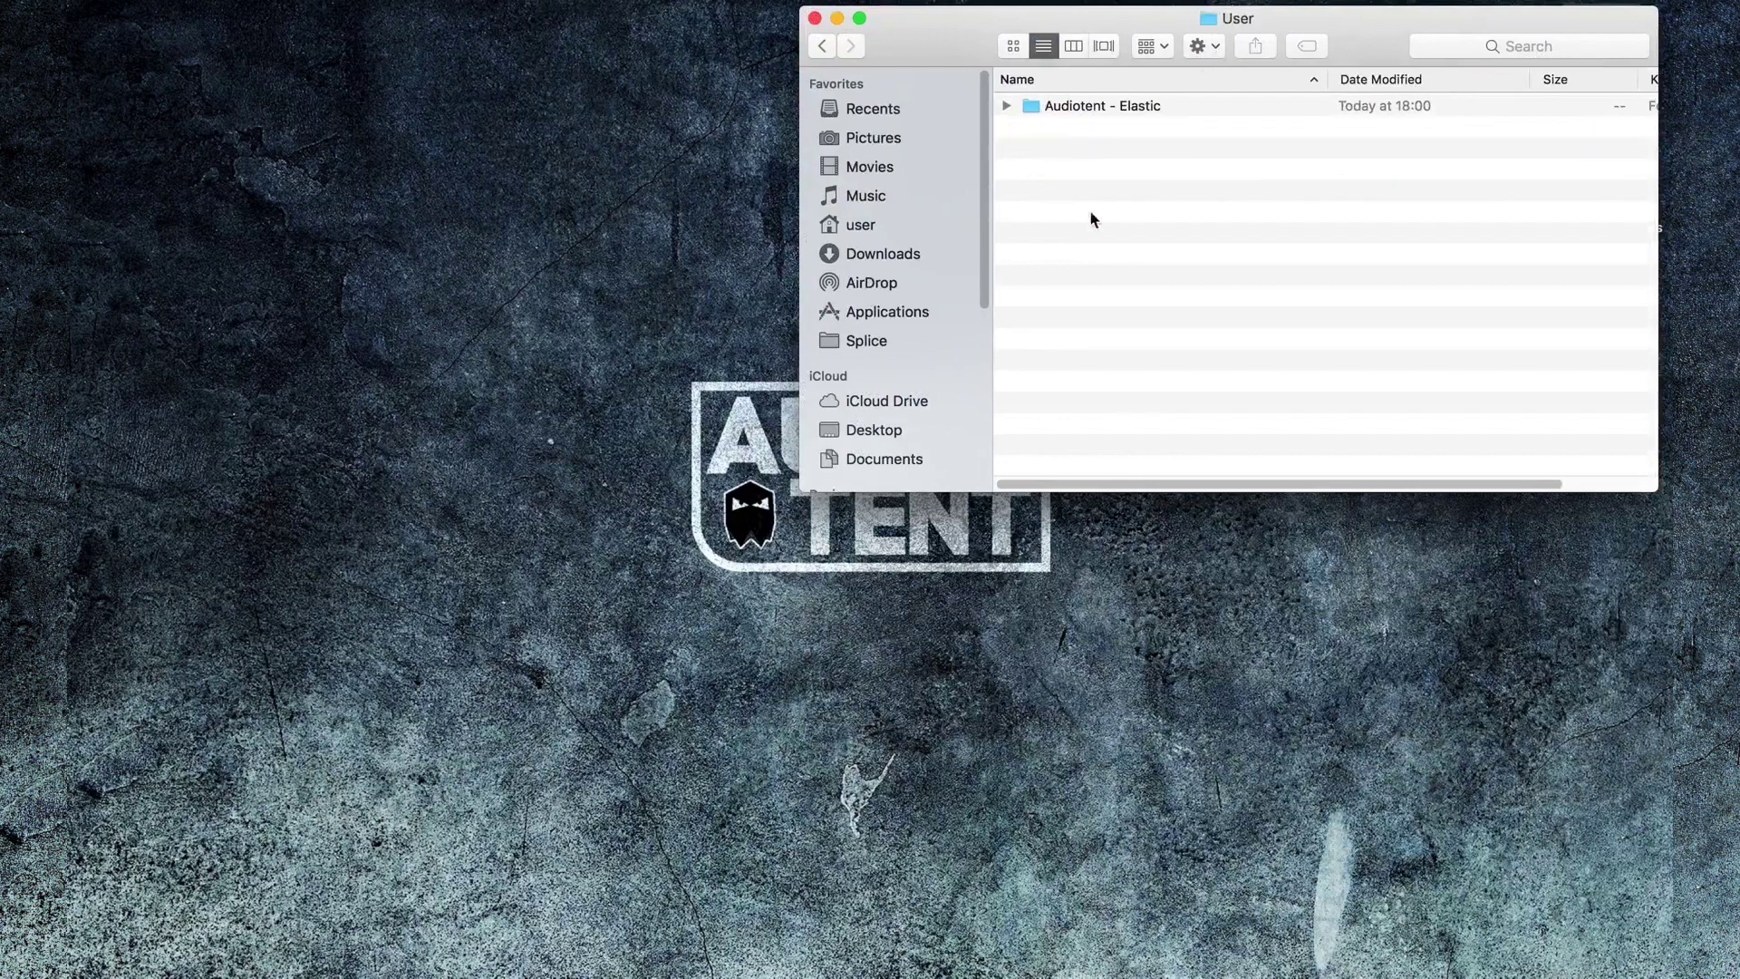
- Move the old Audiotent - Elastic folder to Trash and paste the copied folder in its place
left_click(1099, 105)
right_click(1100, 107)
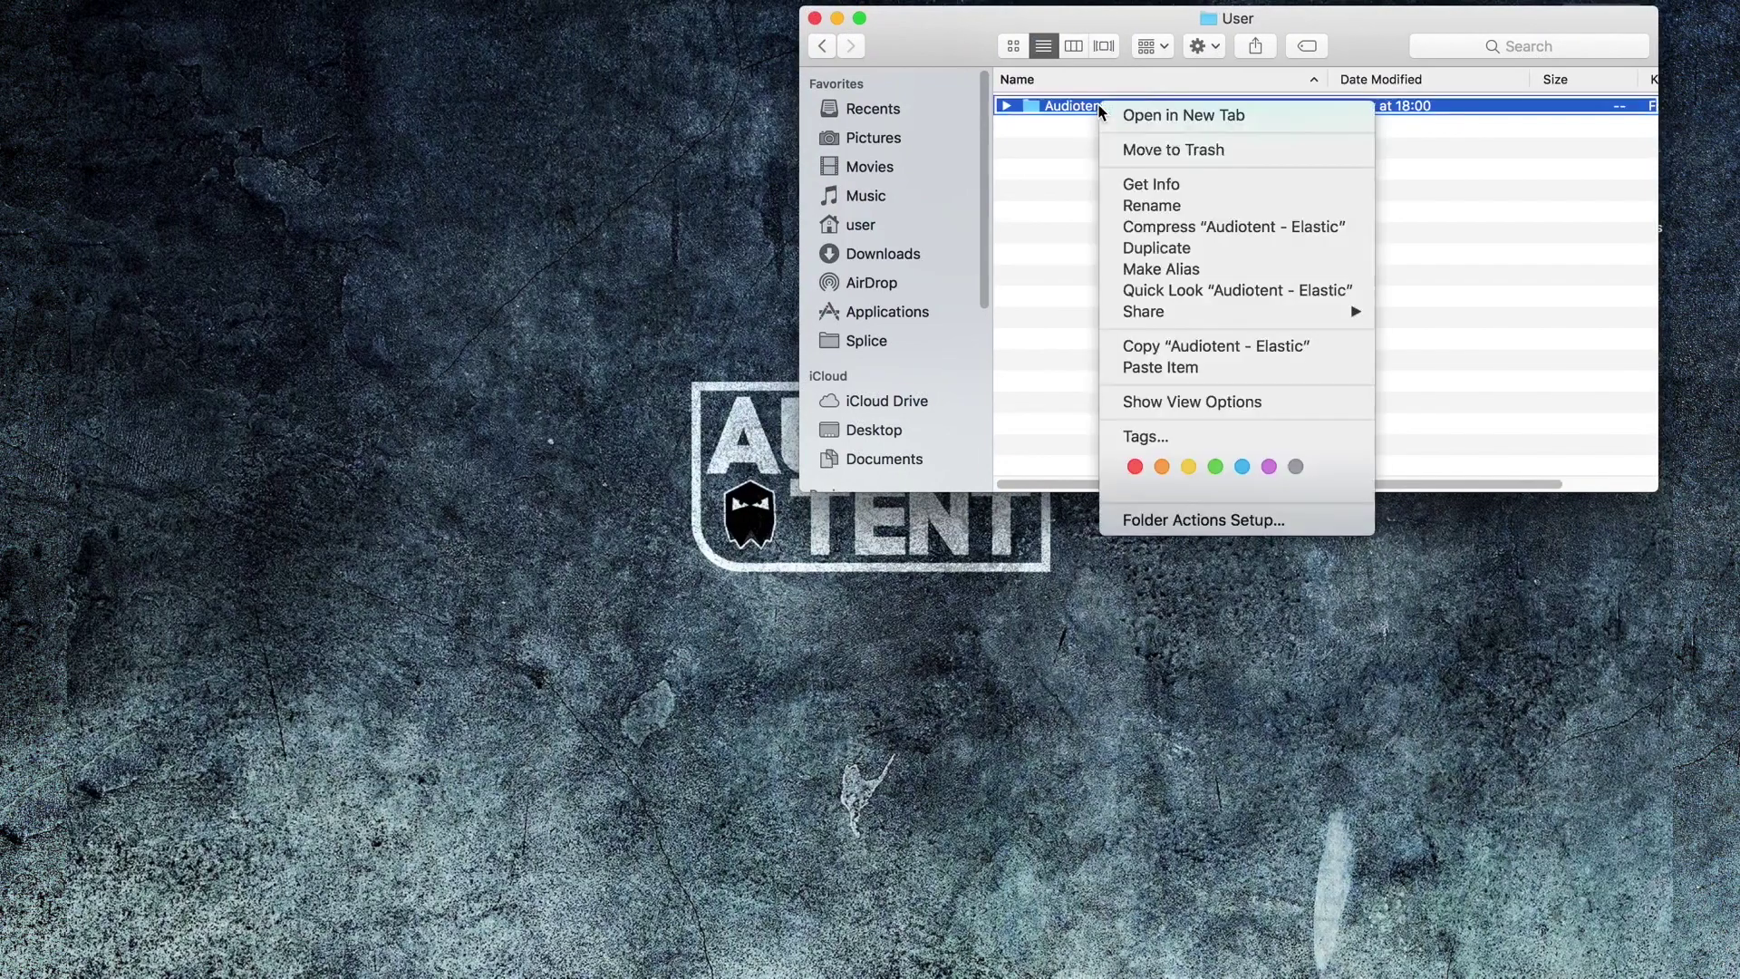
left_click(1161, 148)
right_click(1102, 156)
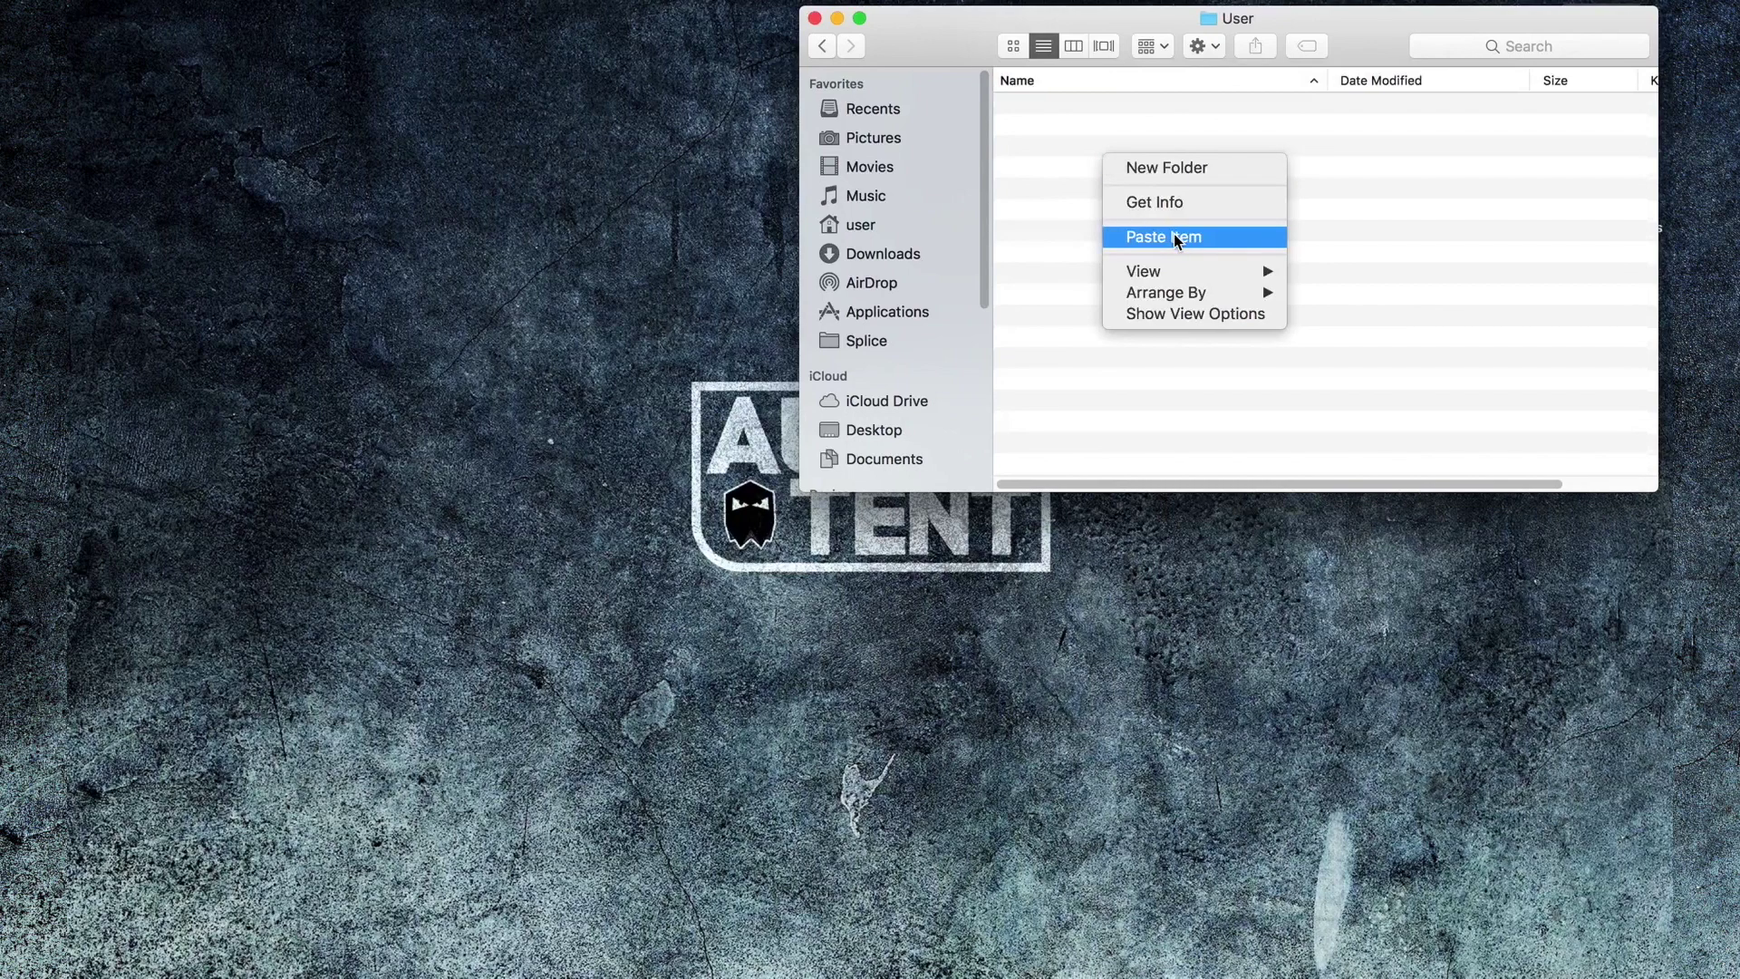
left_click(1173, 234)
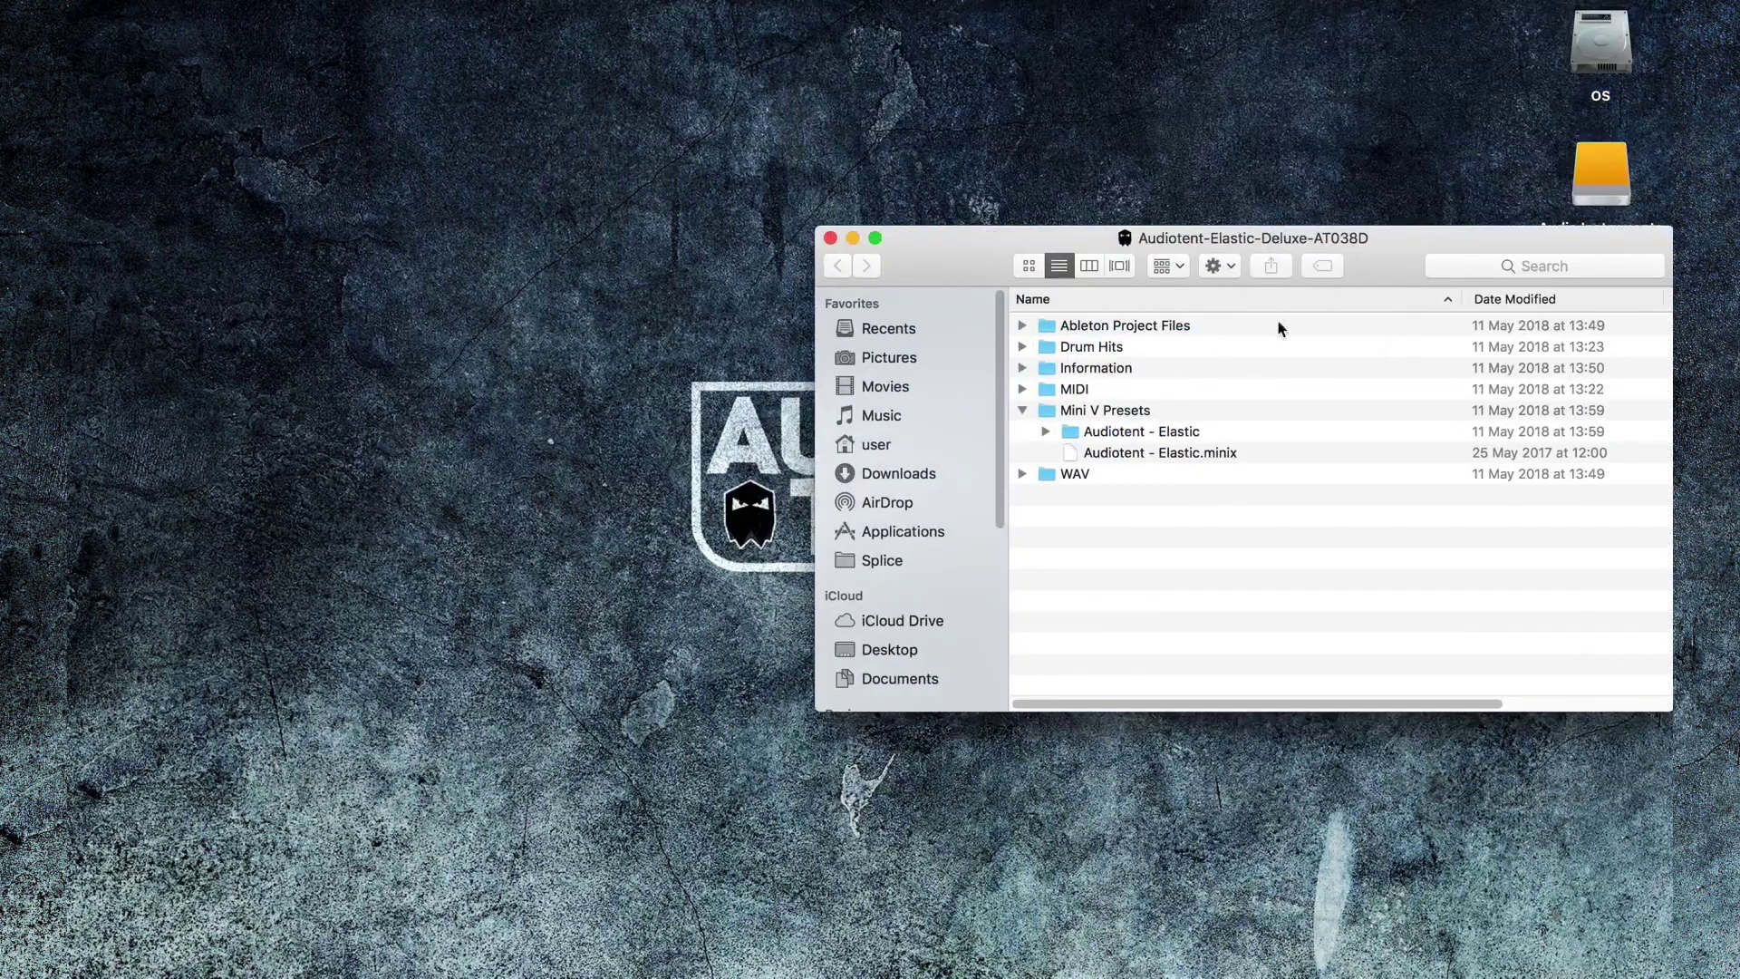
- Open Mini V PC Install Path.rtf showing C:\ProgramData\Arturia\Presets\Mini V3\User\ and close the Information folder
double_click(1096, 368)
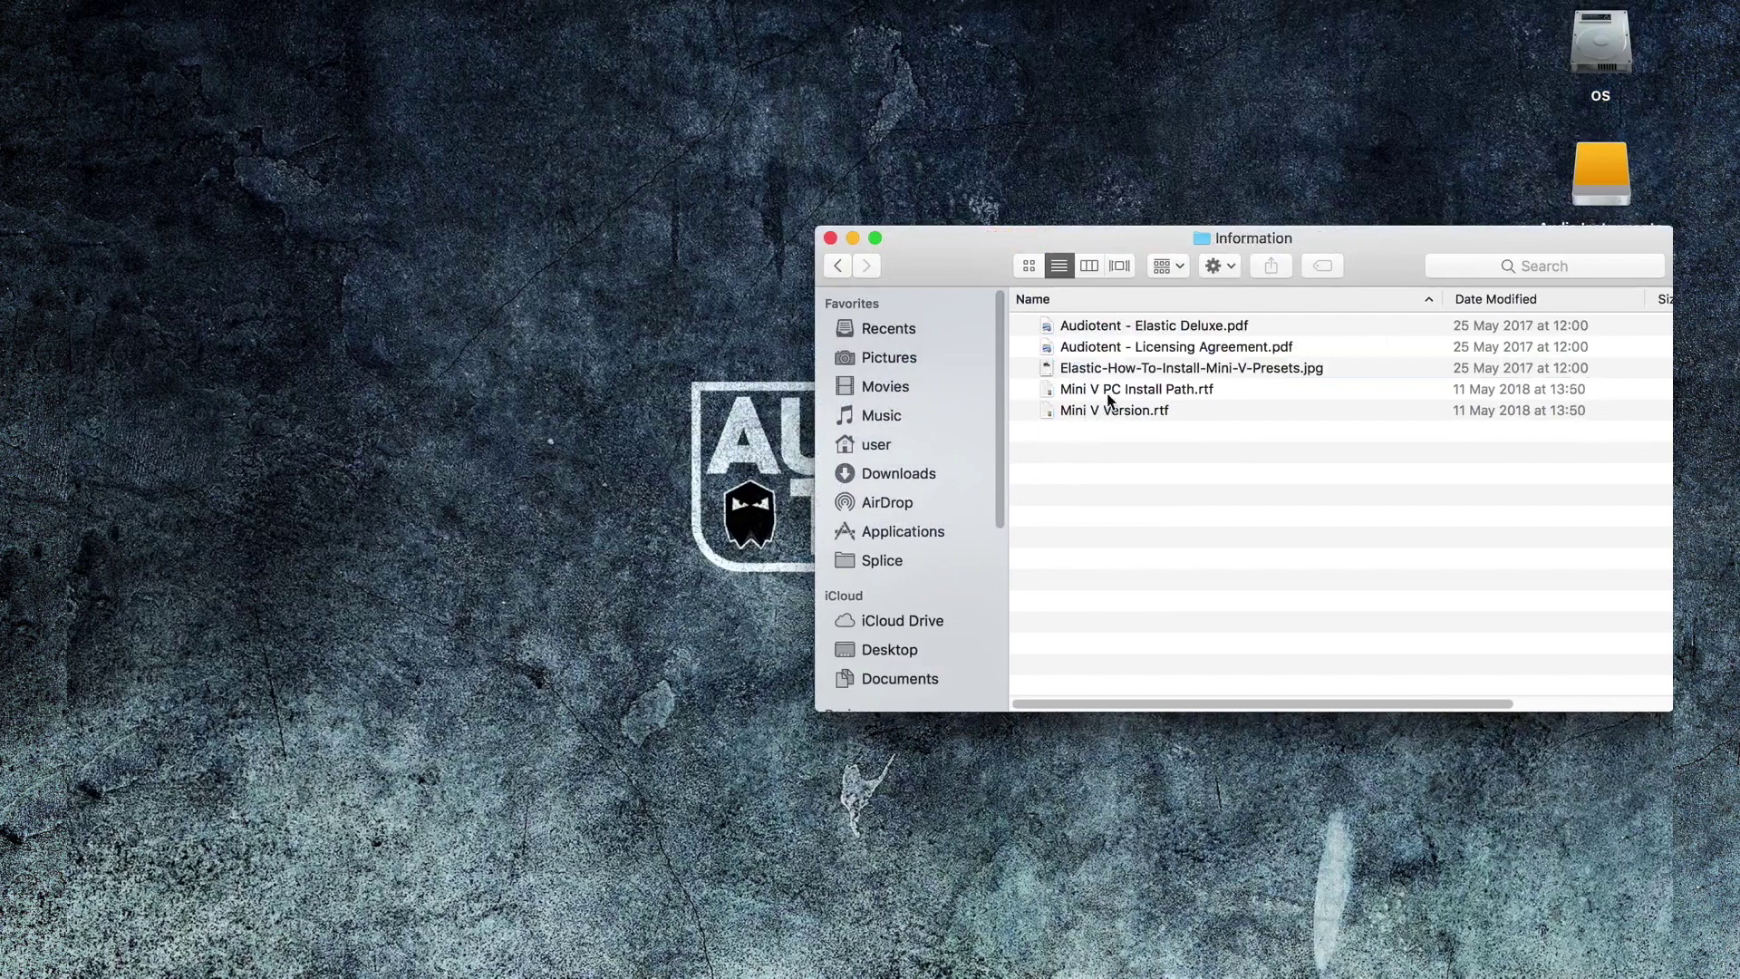
double_click(1106, 387)
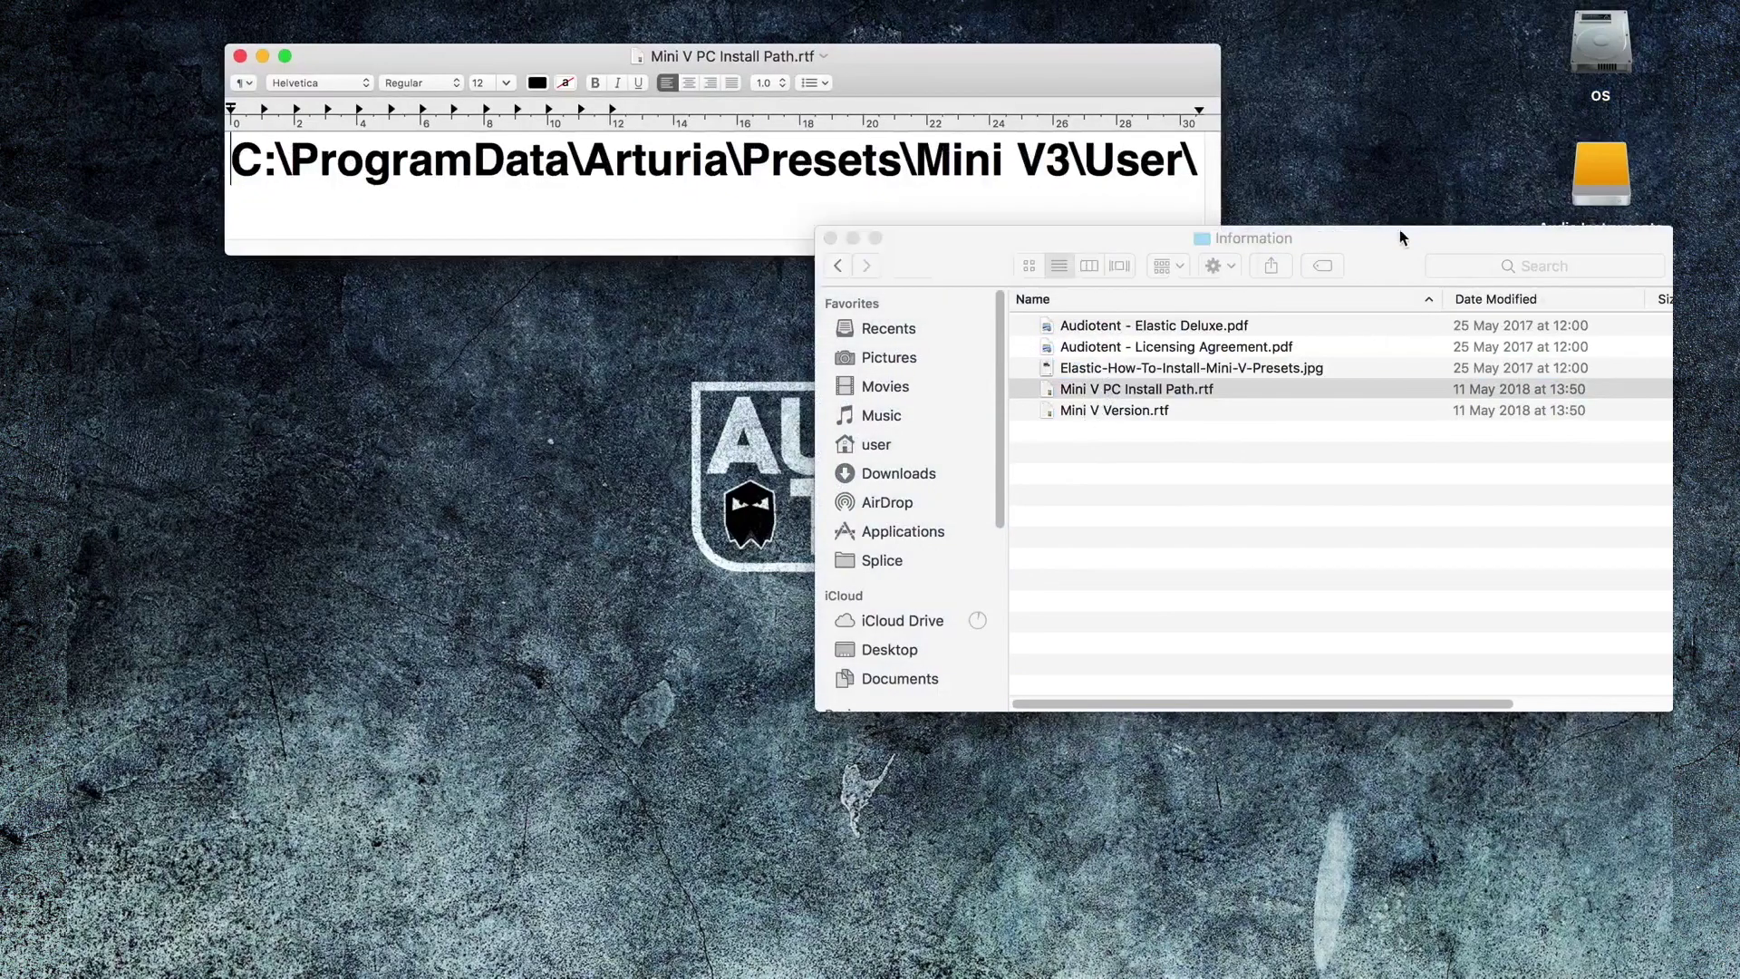
left_click(1400, 238)
left_click(830, 238)
left_click_drag(932, 66, 1041, 56)
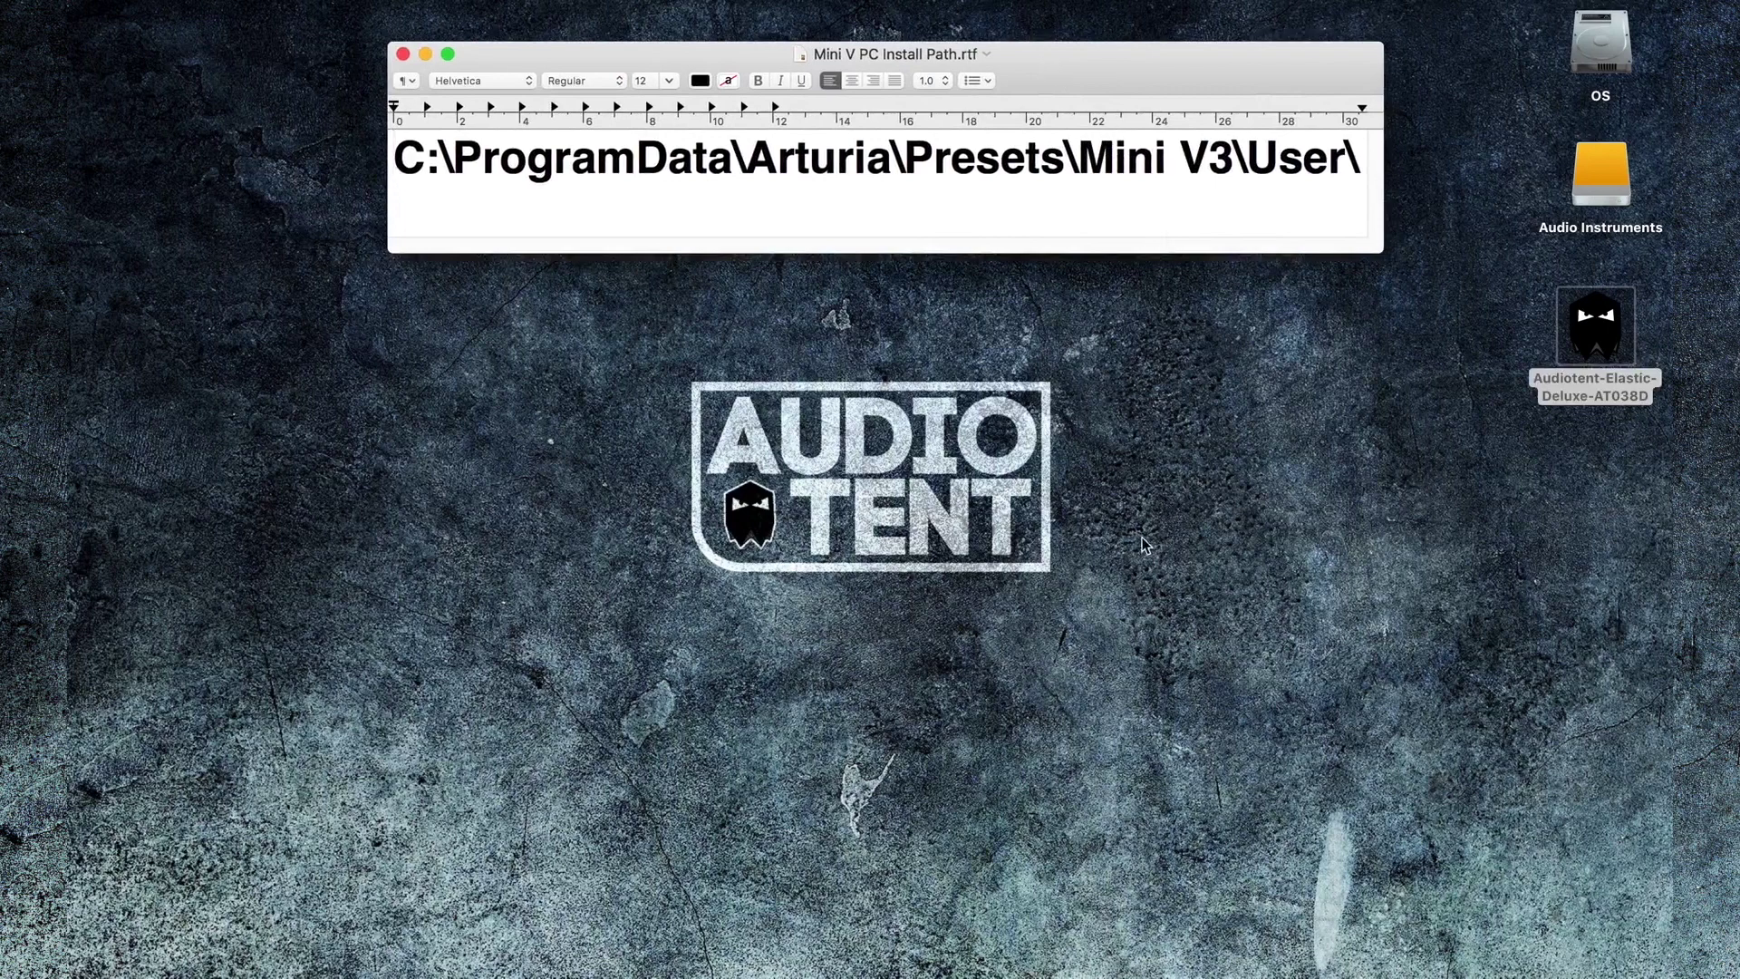
- Back in Live, load Mini V3 and open its preset browser to check the Audiotent - Elastic bank
mouse_move(325, 951)
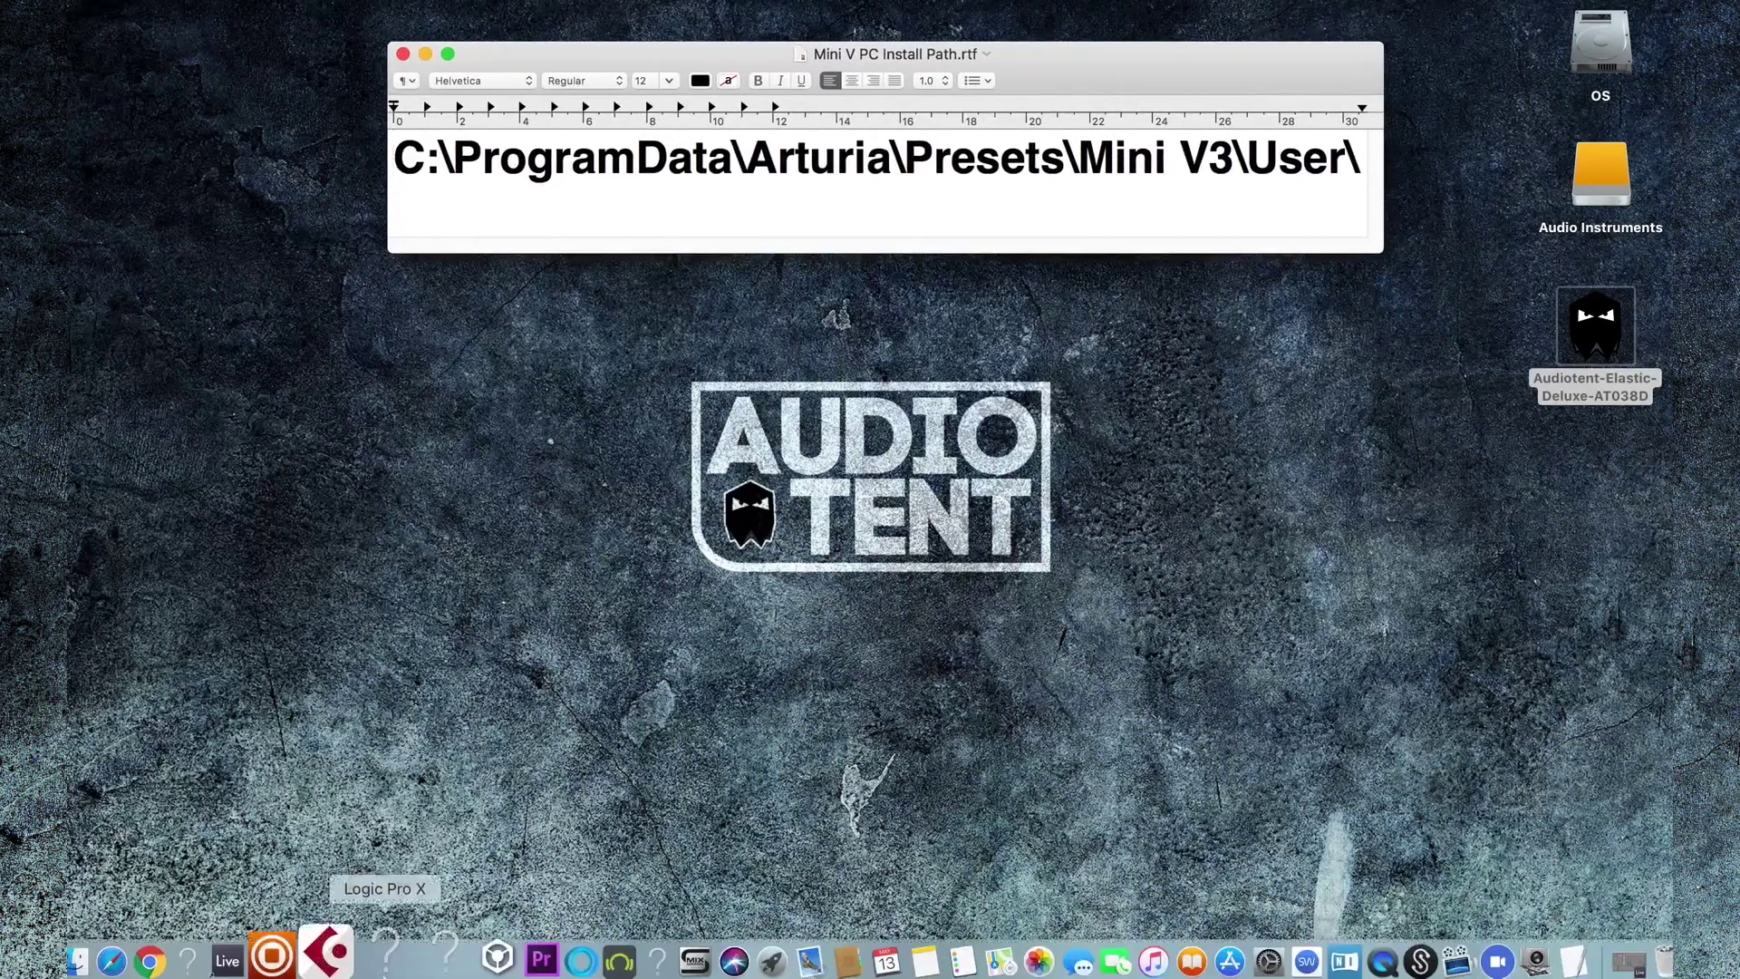
left_click(228, 959)
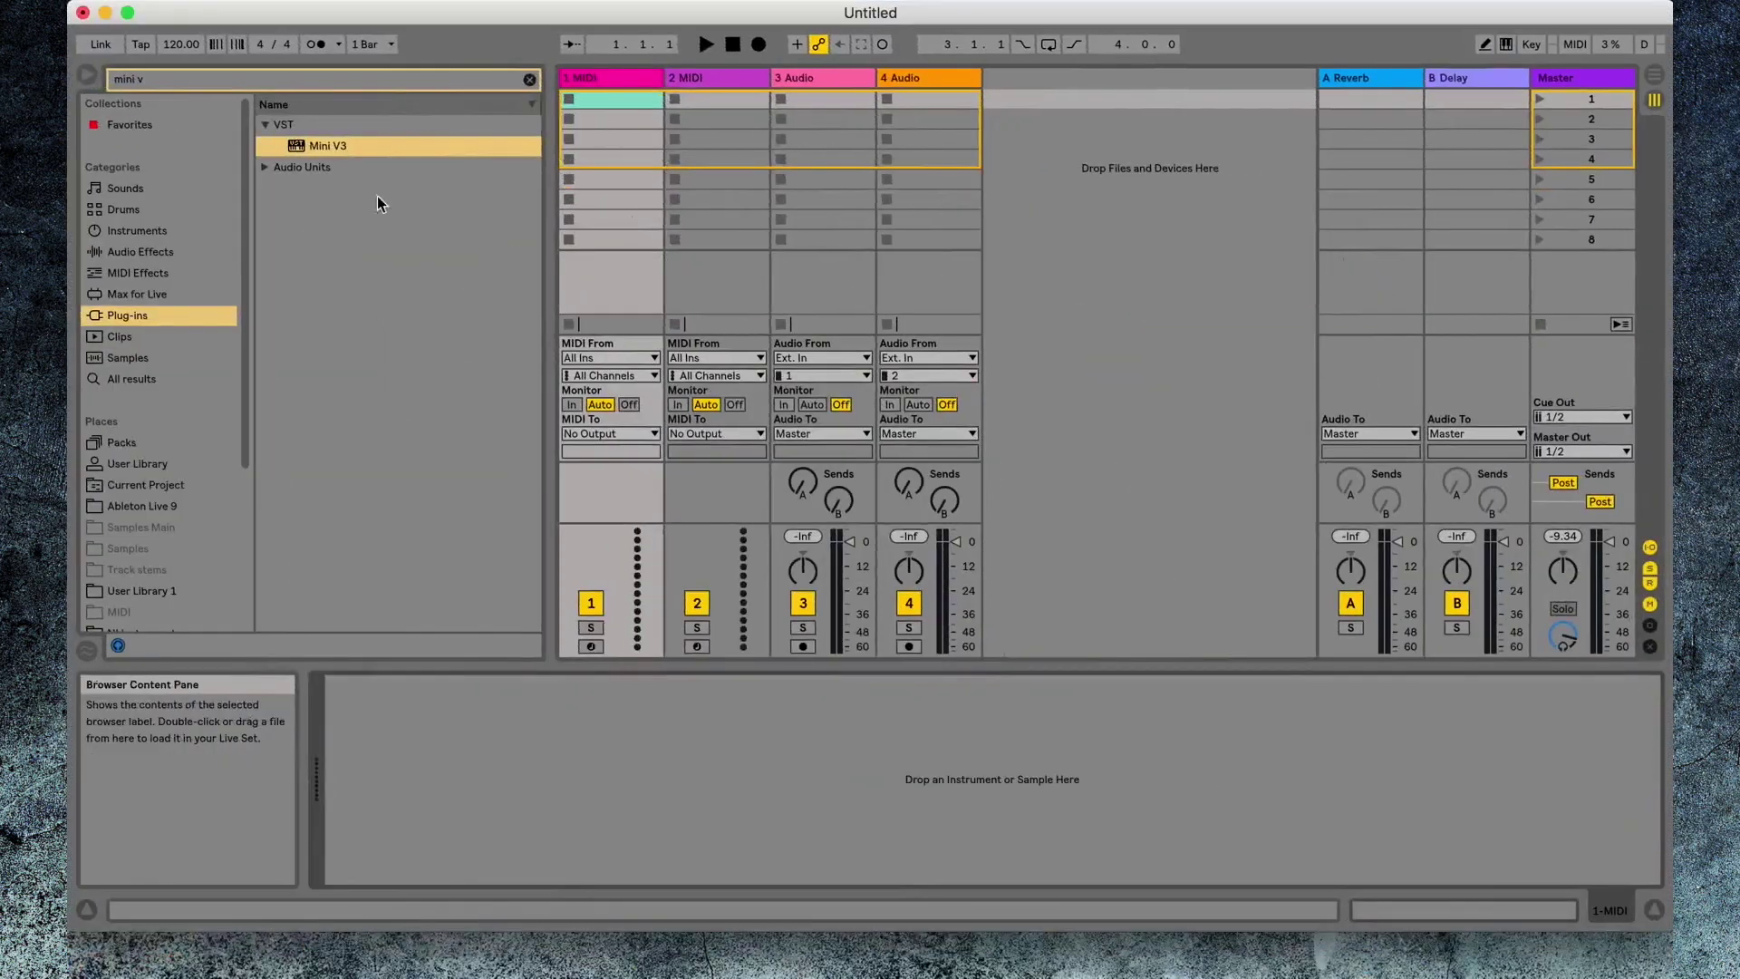
left_click(377, 147)
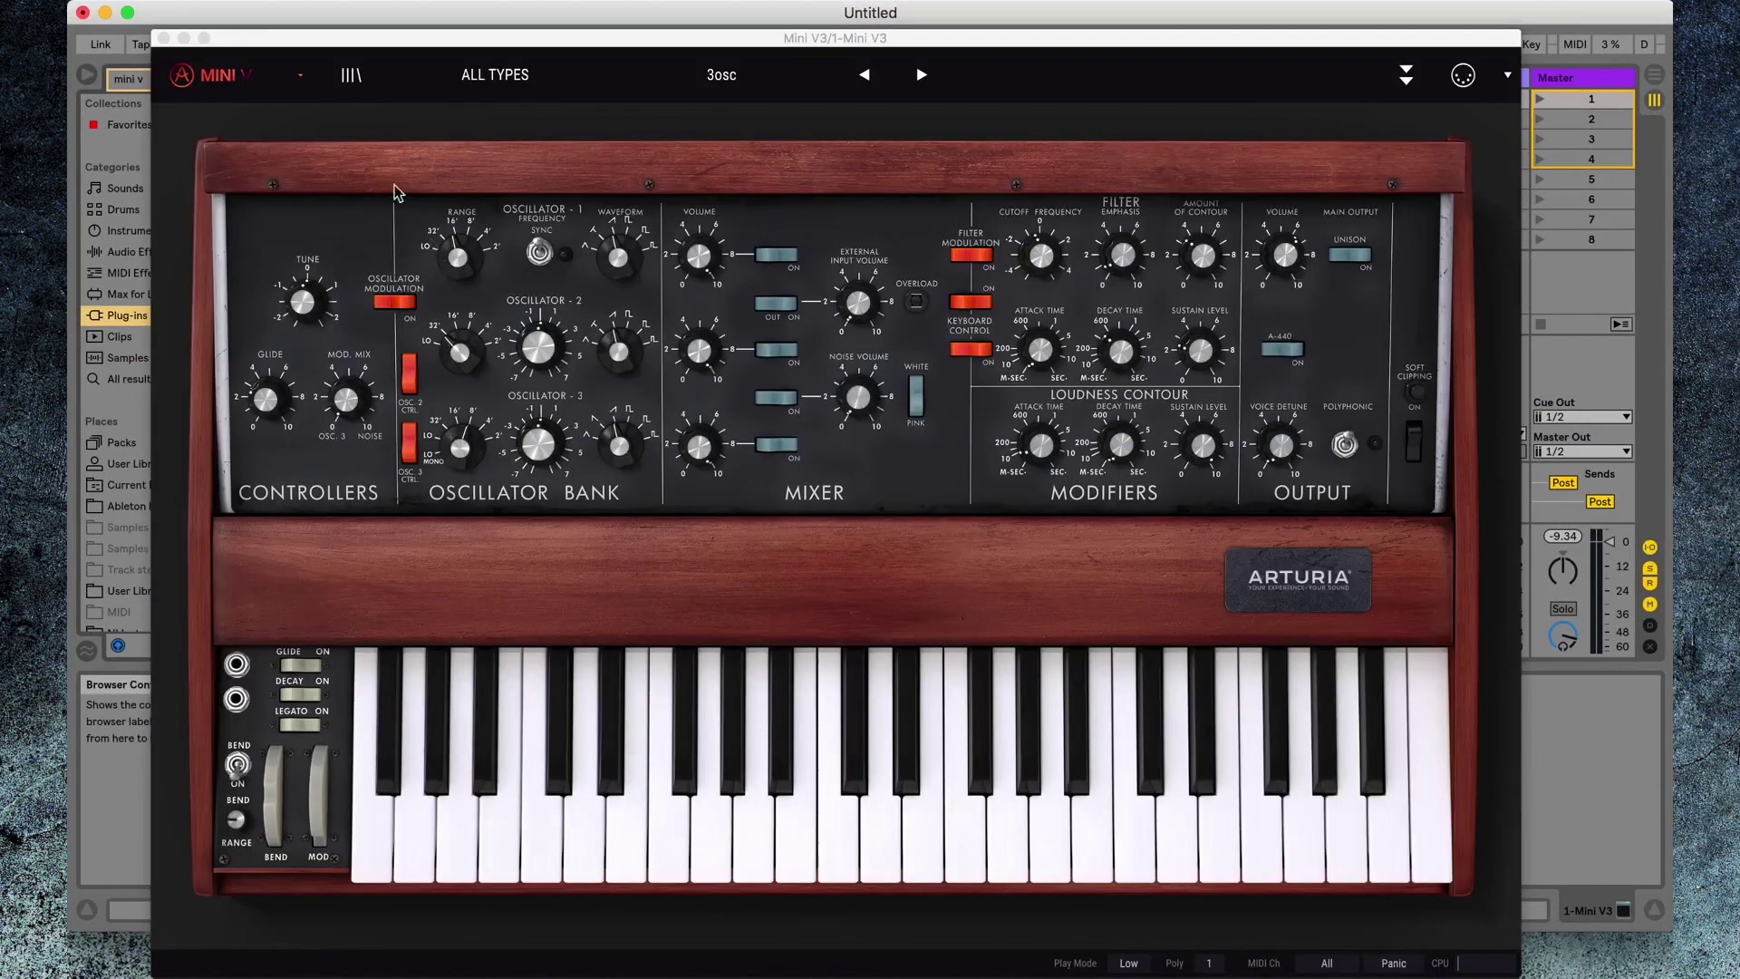
left_click(354, 78)
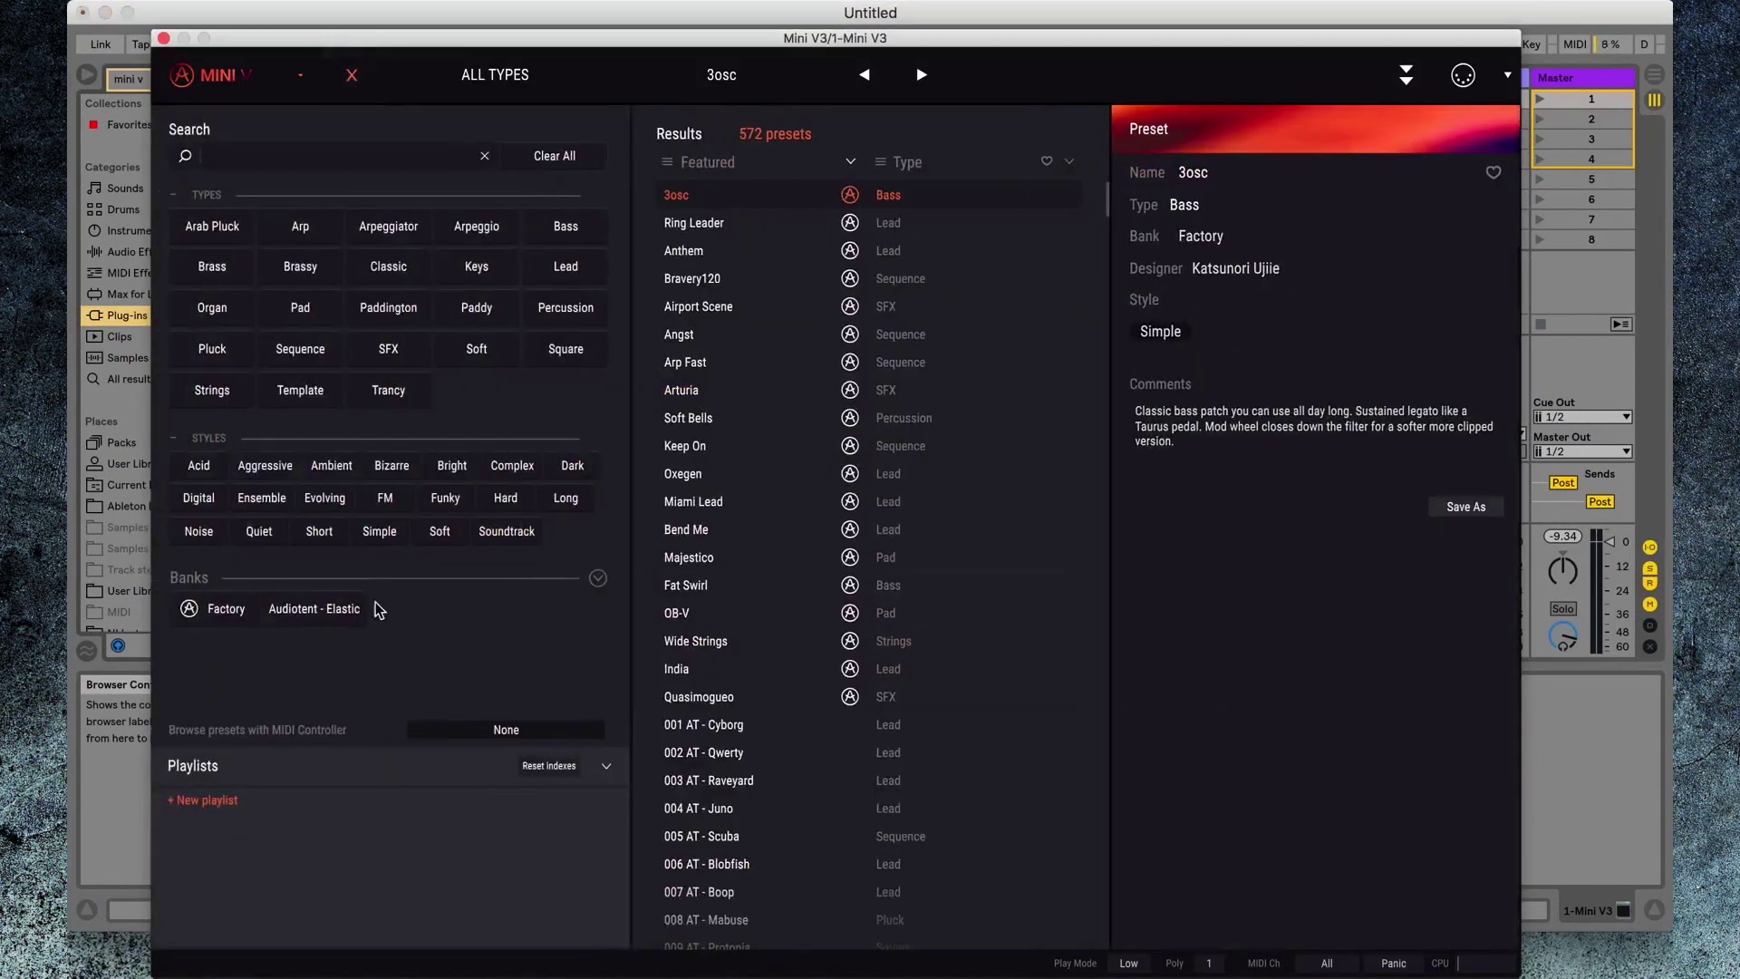